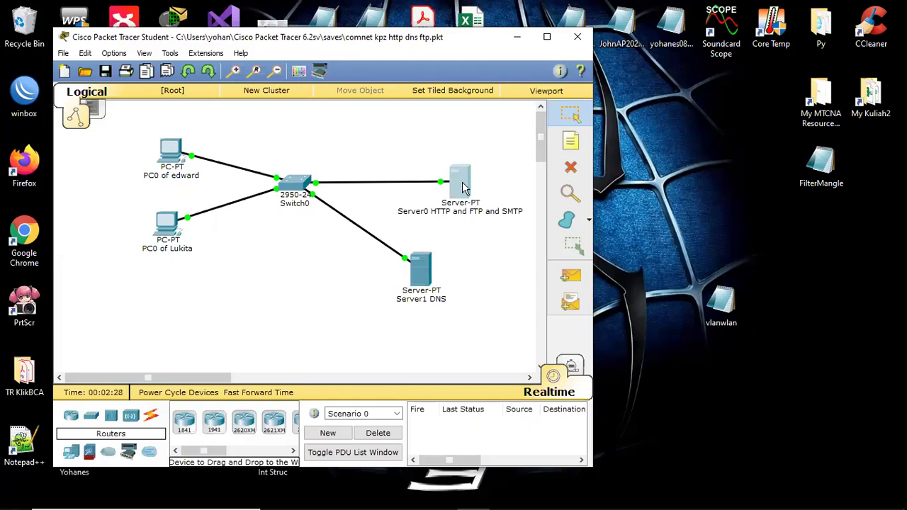
- Ping 192.168.1.100 from the command prompt of the upper PC
mouse_move(462, 188)
mouse_move(419, 265)
mouse_move(173, 154)
mouse_move(175, 227)
click(172, 150)
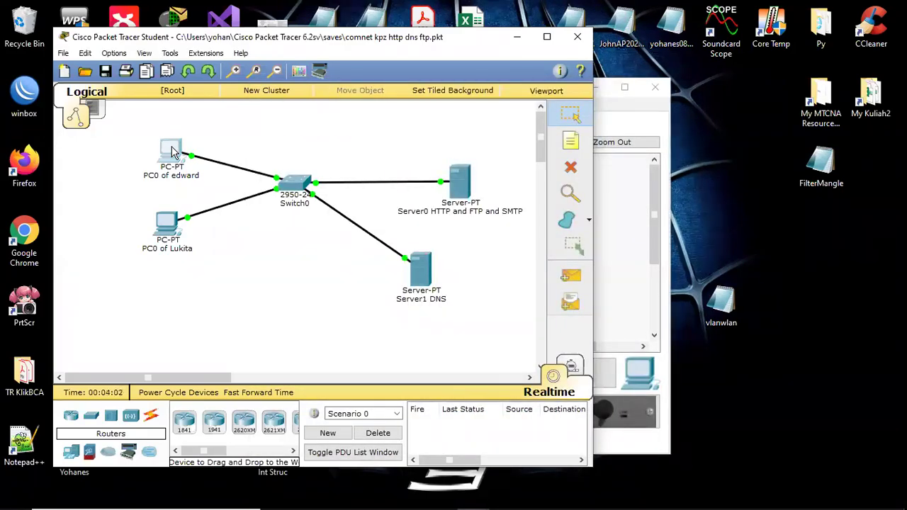
click(172, 150)
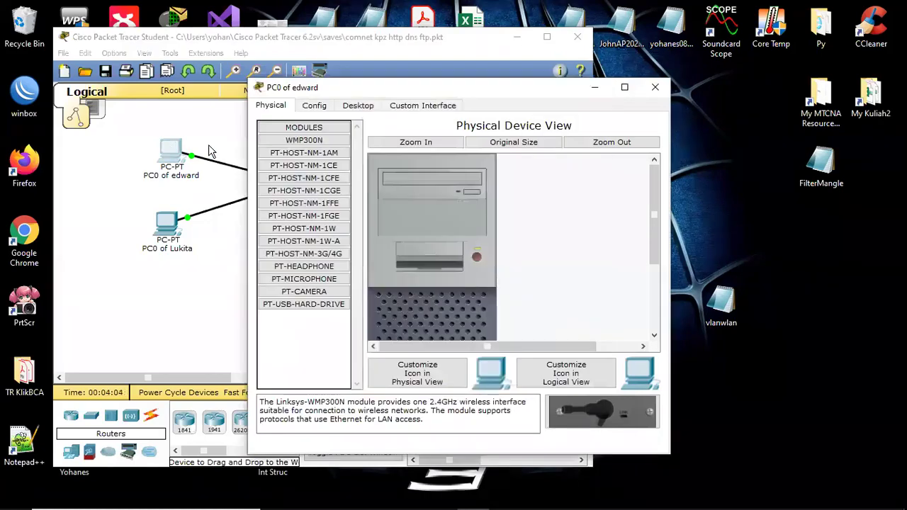
click(365, 105)
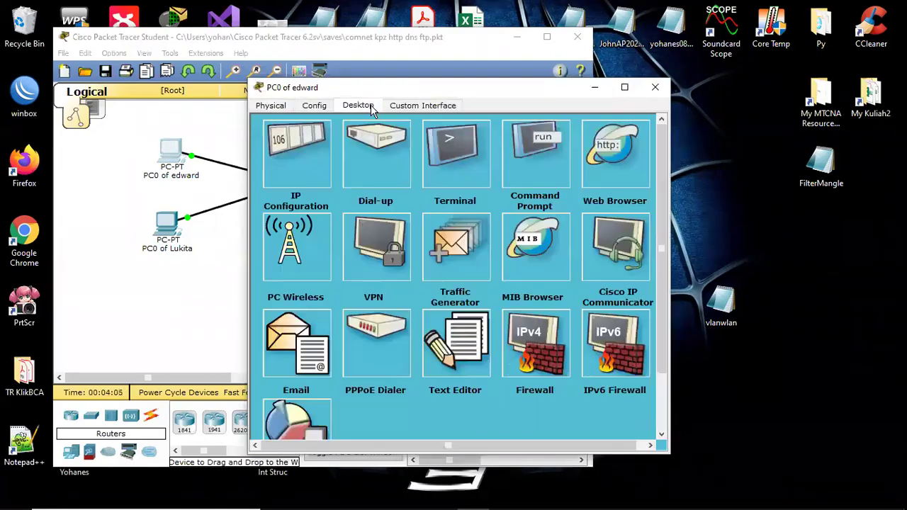
click(517, 146)
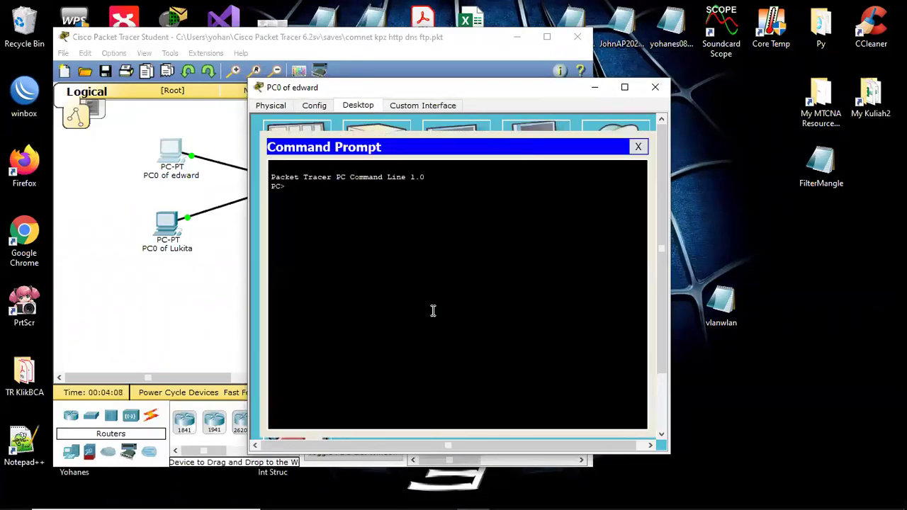
text(ping 192.168.1.100)
key(Return)
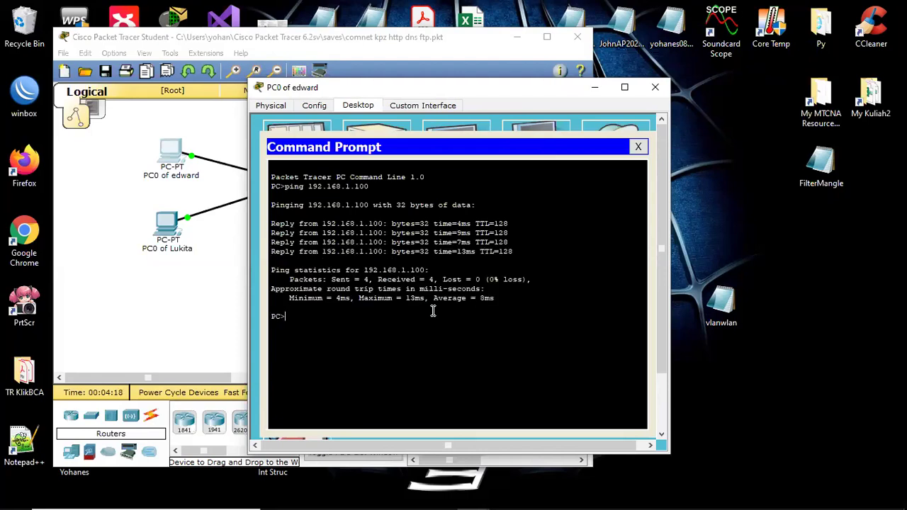
- Ping 192.168.1.200 from the same command prompt
key(Up)
key(BackSpace)
key(BackSpace)
key(BackSpace)
text(200)
key(Return)
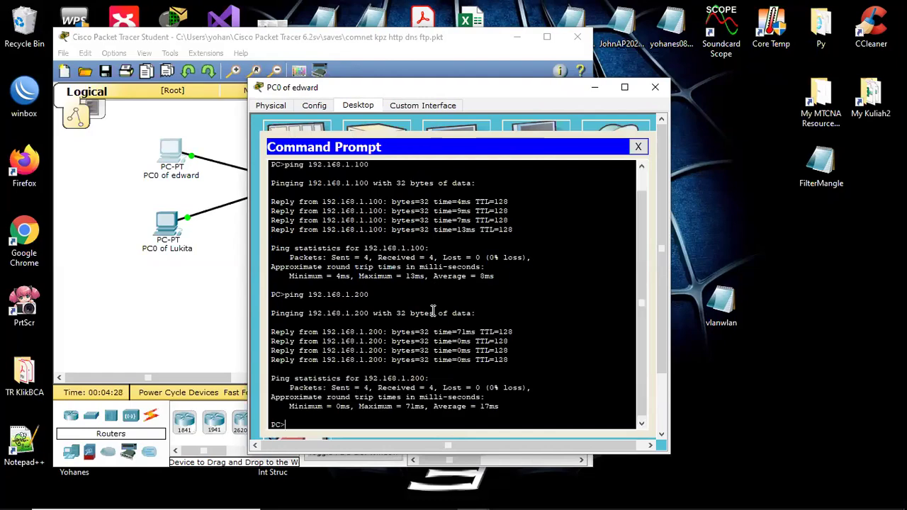
- Ping the two servers at 192.168.1.1 and 192.168.1.2, then minimize the PC's window
text(ping 192.168.1.1)
key(Return)
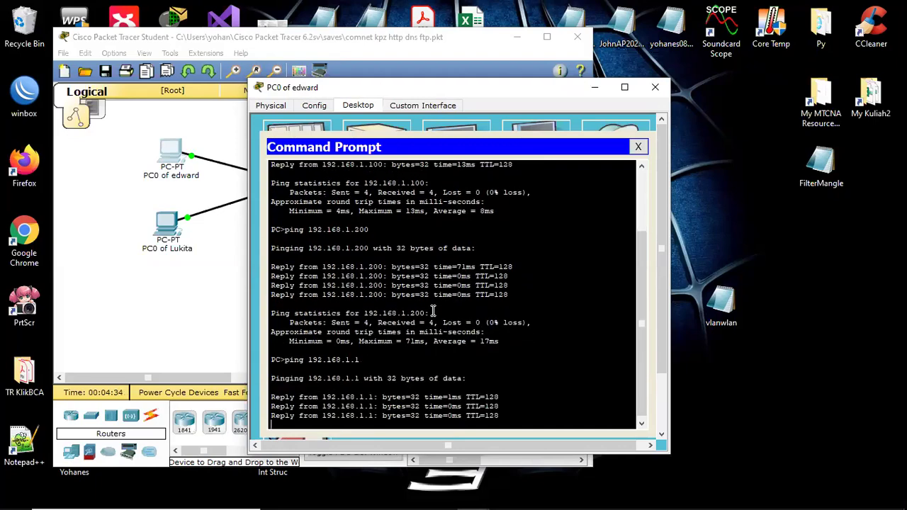
text(ping 192.168.1.)
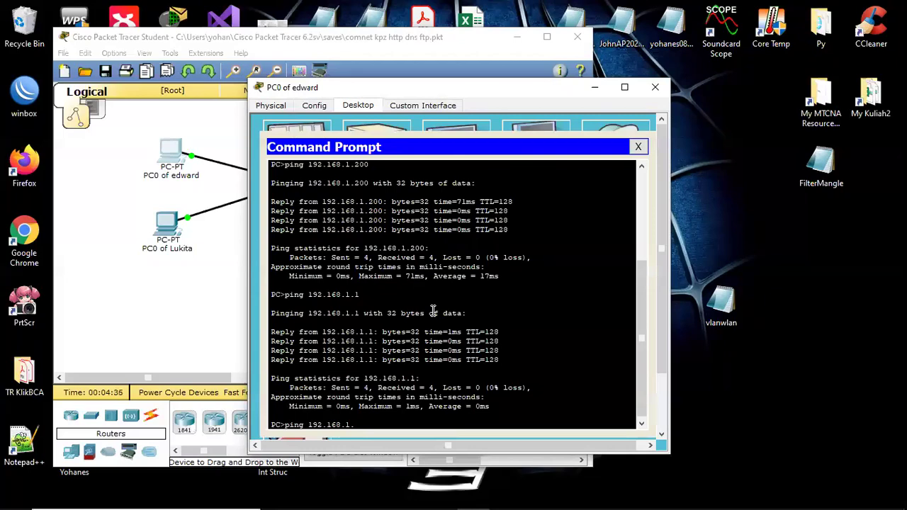
text(2)
key(Return)
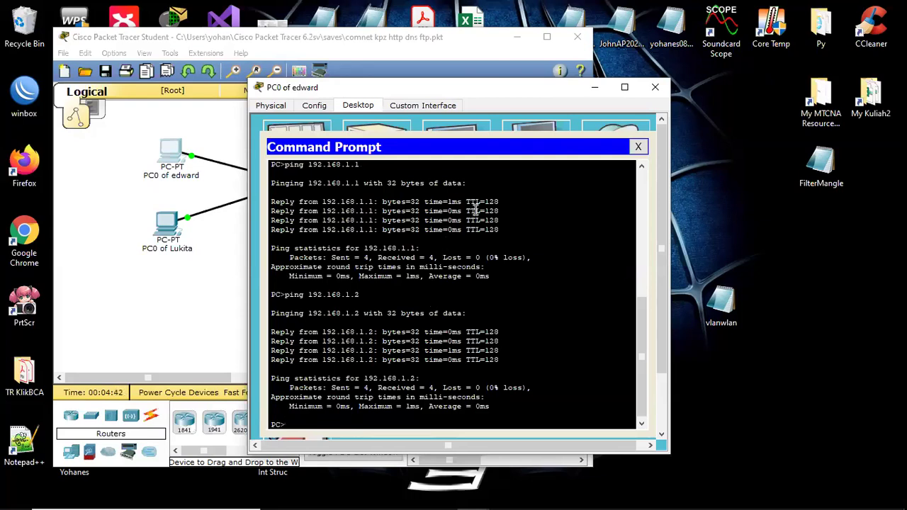
click(596, 88)
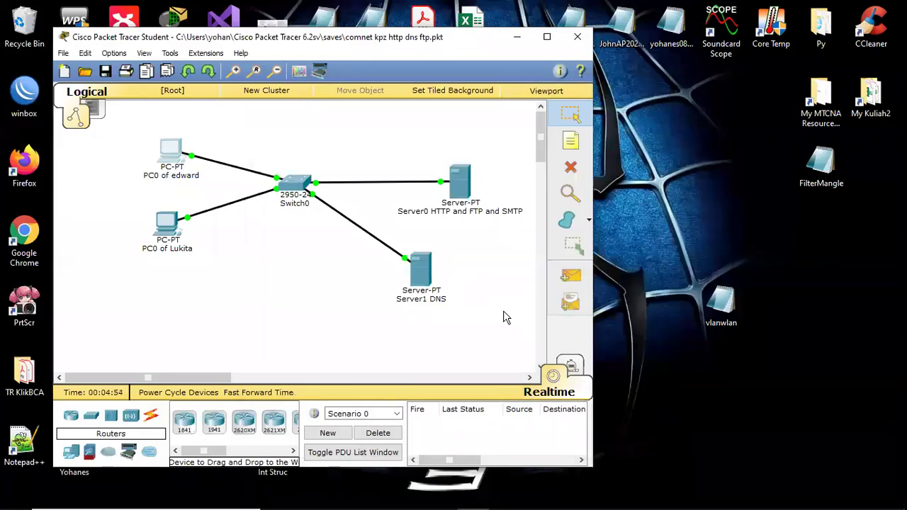
- In the DNS service of Server1 DNS, add an A record for comnetkpb.com with the address 192.168.1.1
click(424, 260)
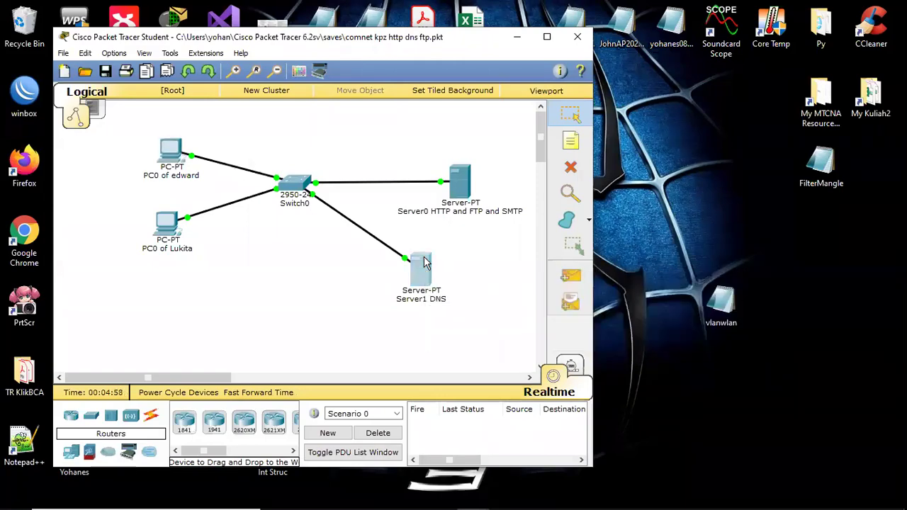
click(357, 105)
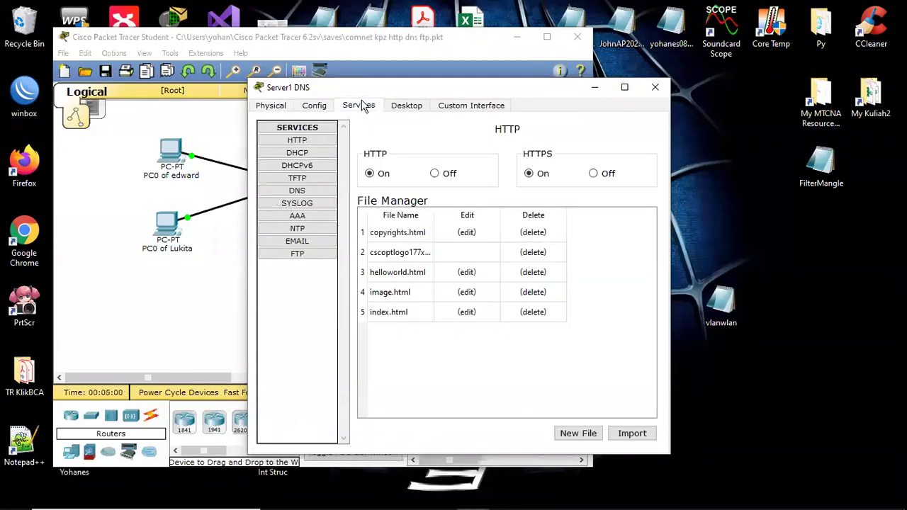
click(319, 191)
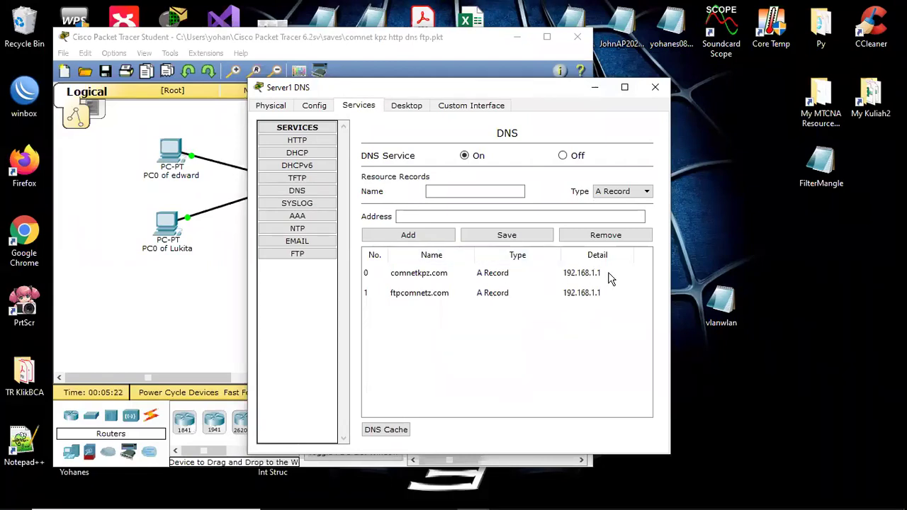
click(470, 192)
text(comne)
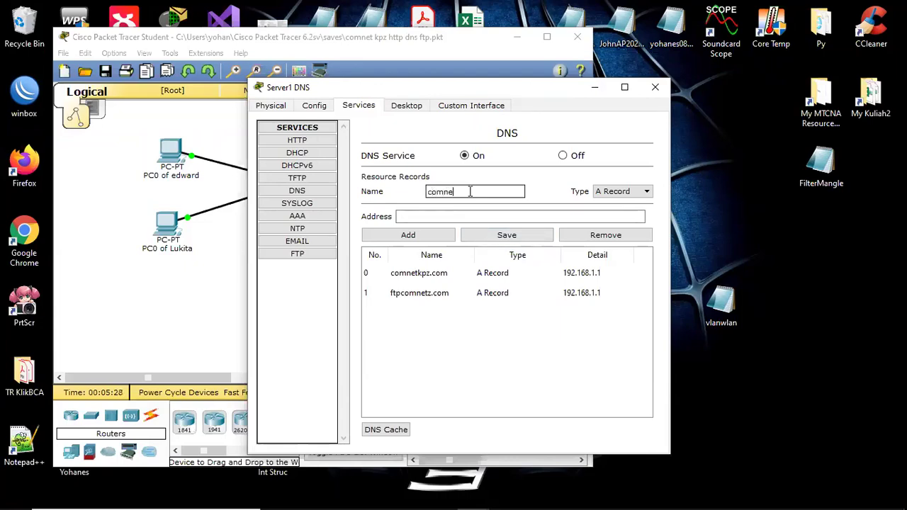
text(t)
text(kp)
text(z)
text(.com)
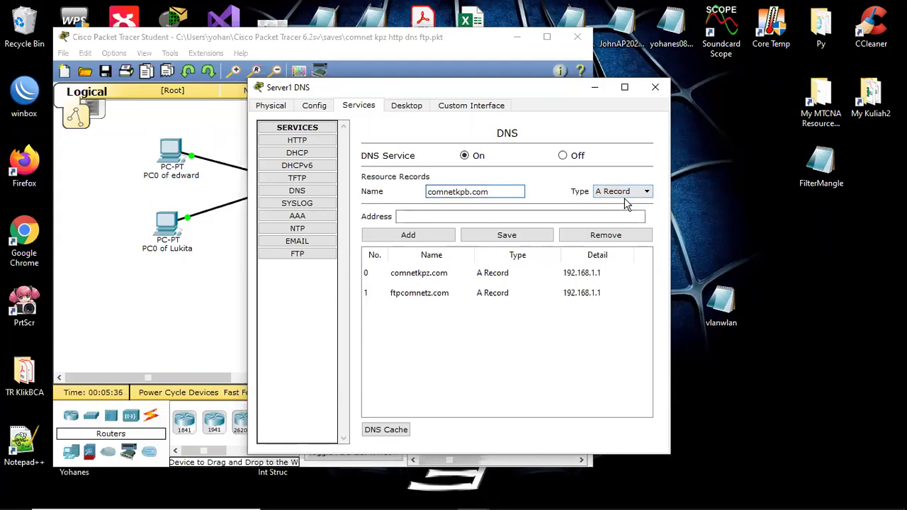
click(471, 216)
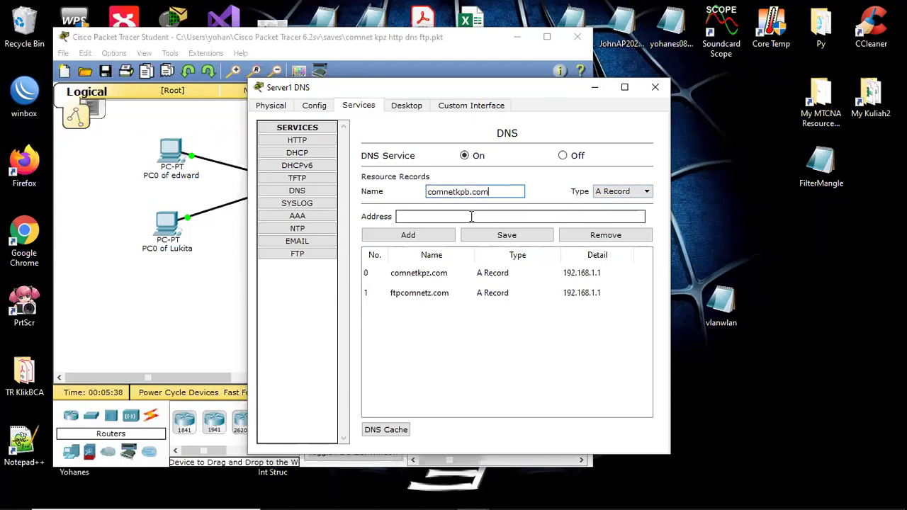
text(192.168.1.1)
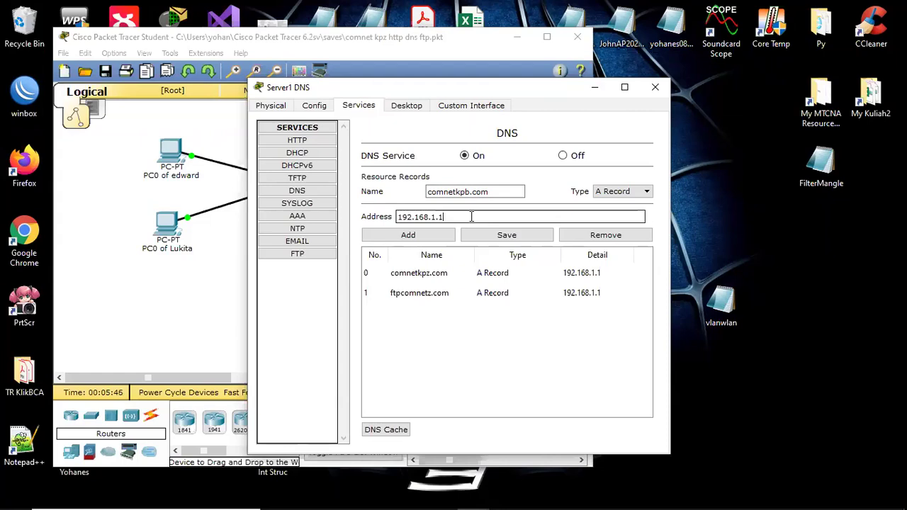
click(444, 236)
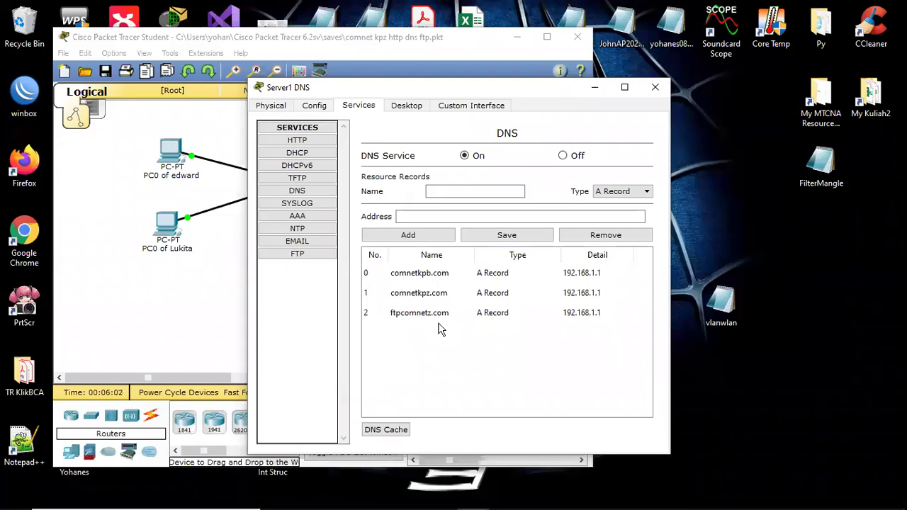
- Add an A record for ftpcomnetkpb.com with the address 192.168.1.1 and close the DNS server's window
click(444, 190)
text(ftpcomnetkp)
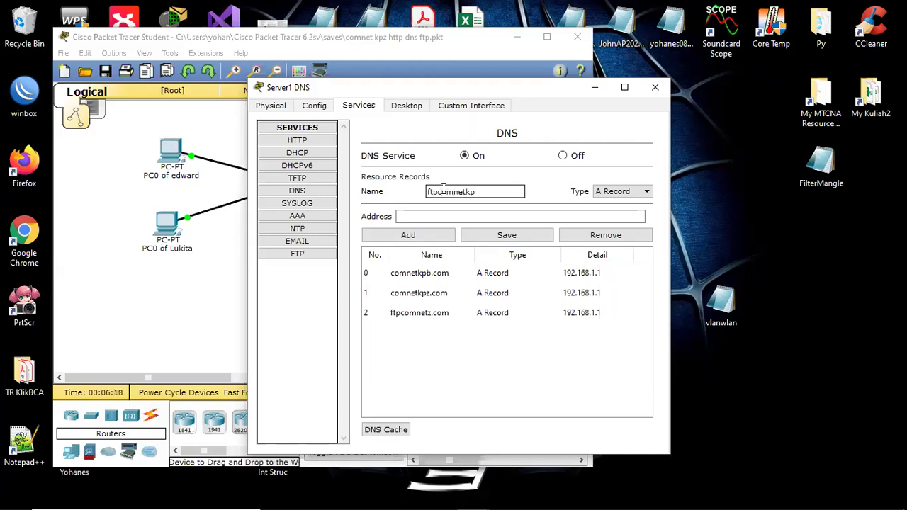
text(b.com)
click(475, 218)
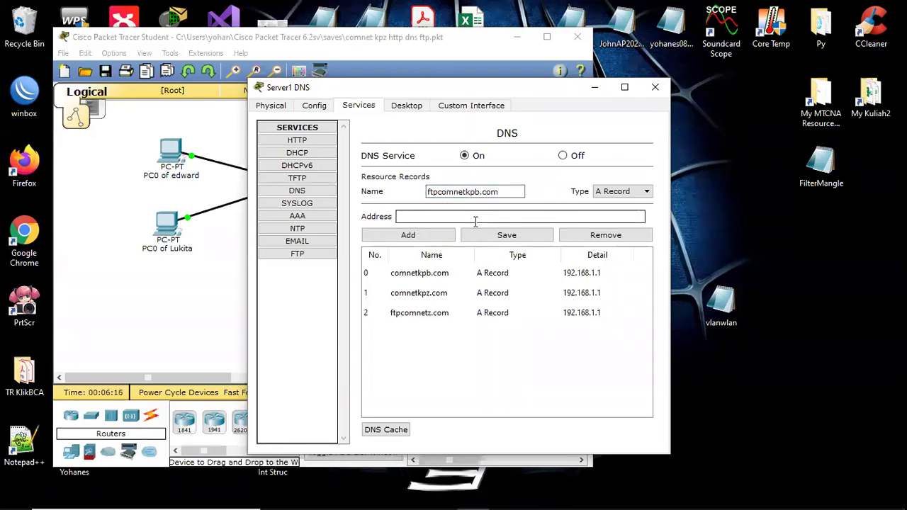
text(192.168.1.1)
click(431, 236)
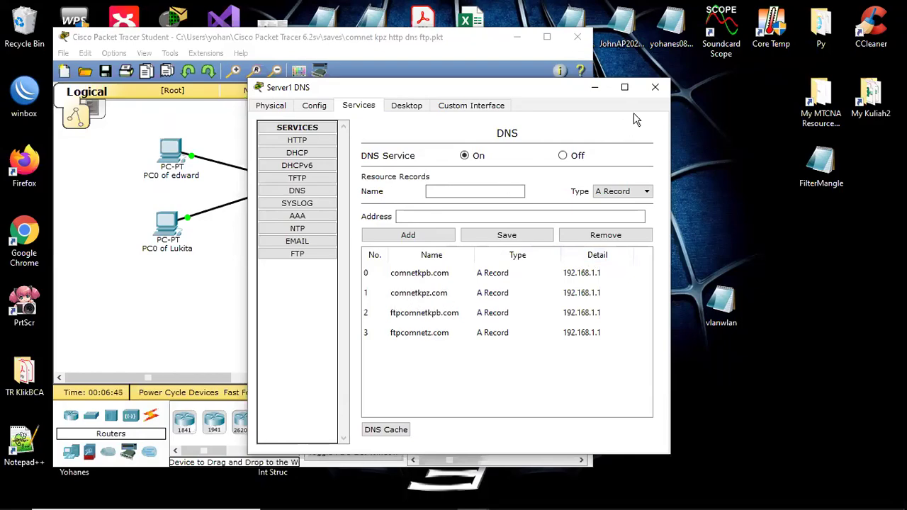
click(655, 88)
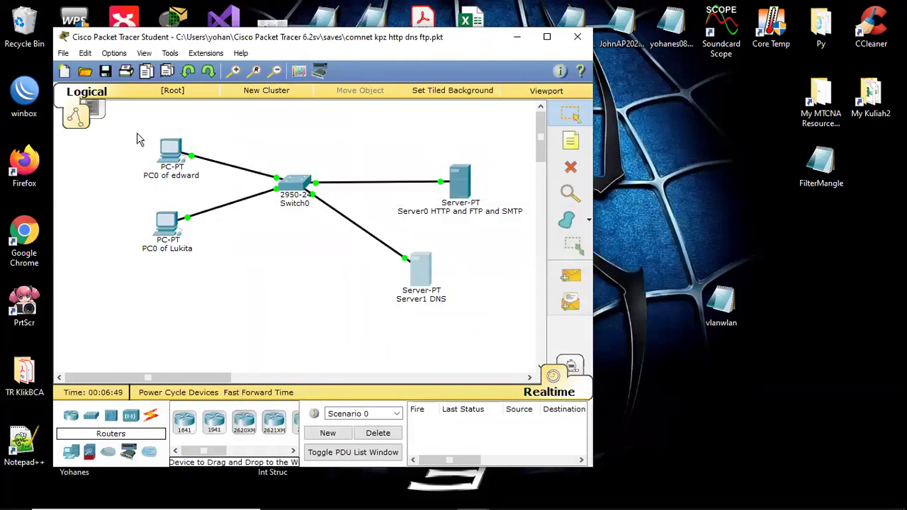
- Examine the upper PC's IP configuration, checking its IP address, subnet mask and DNS server, and close it
mouse_move(171, 159)
click(172, 150)
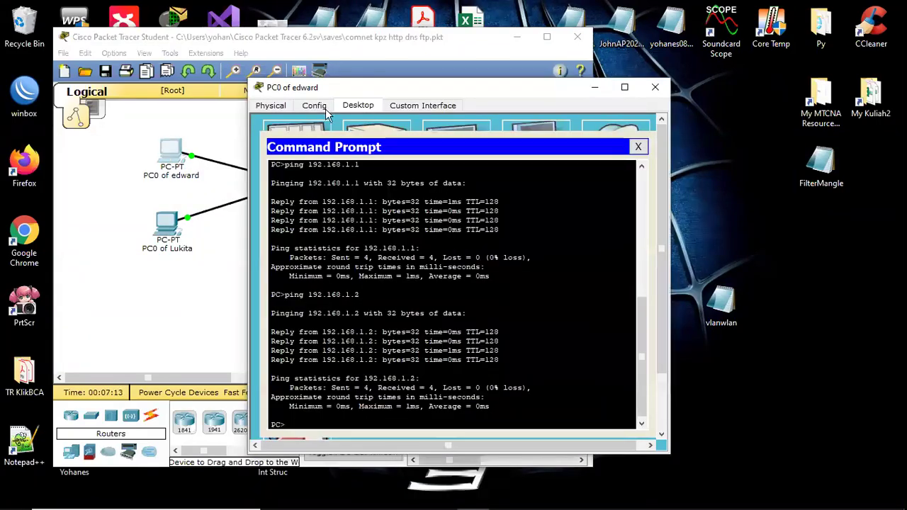
click(640, 147)
click(320, 160)
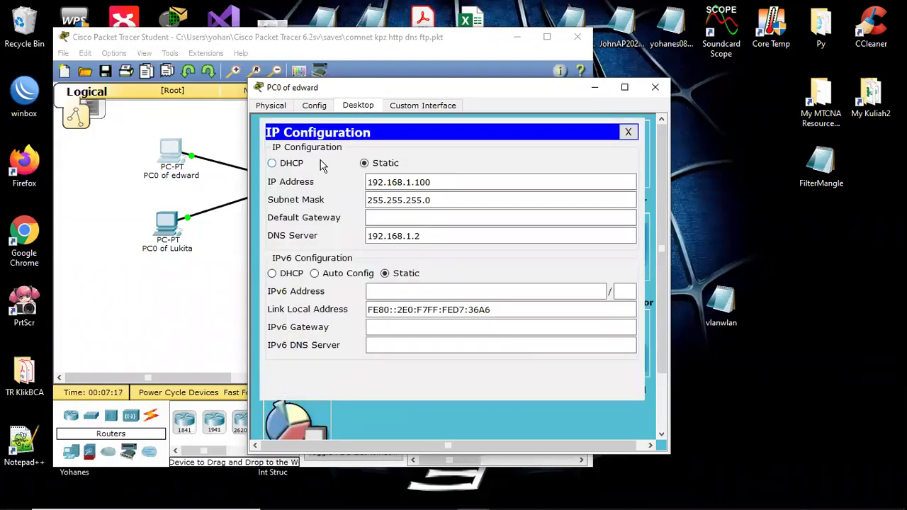
click(401, 182)
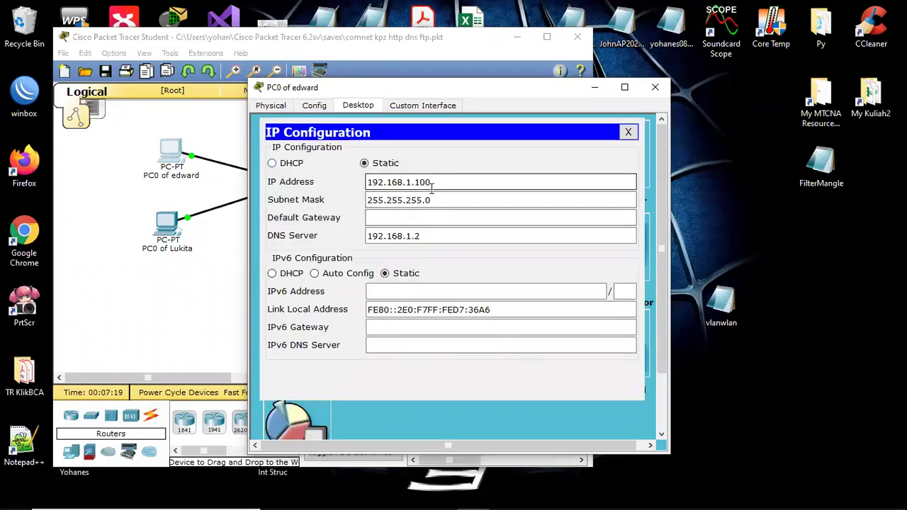
click(397, 200)
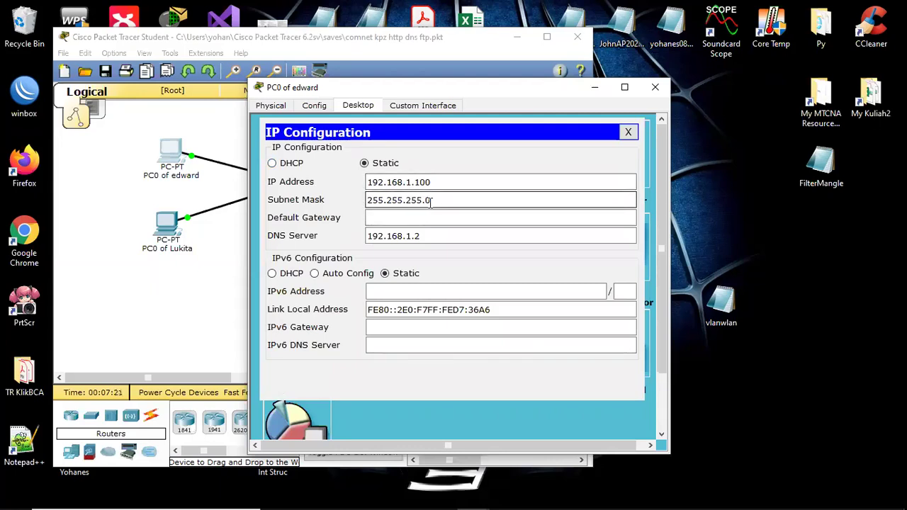
click(431, 235)
drag(418, 235, 340, 235)
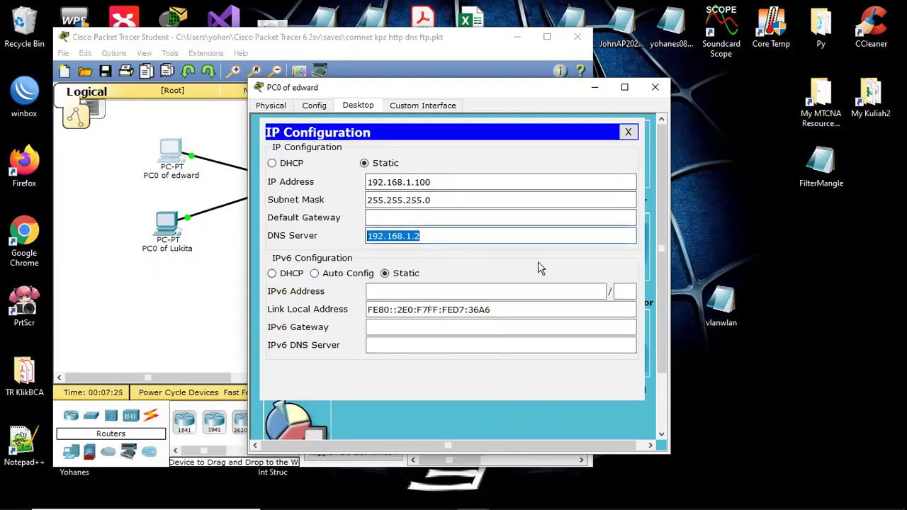
click(441, 236)
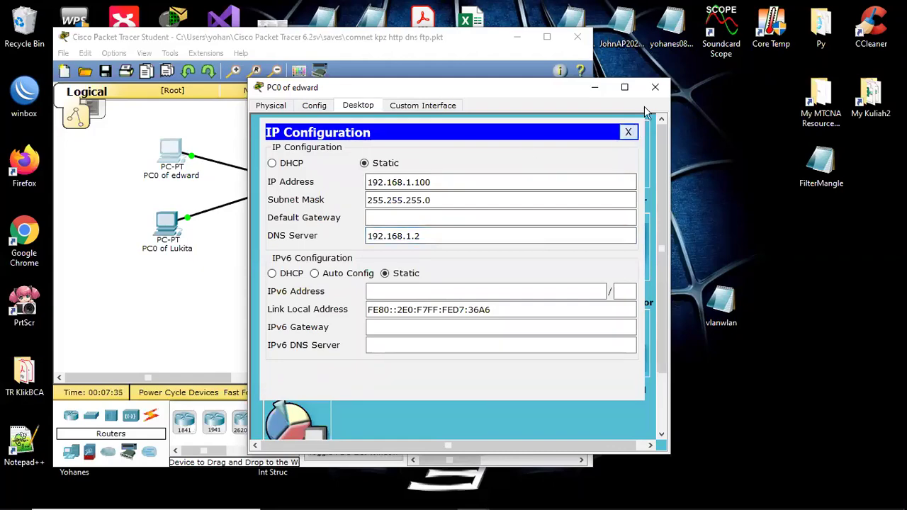
click(628, 133)
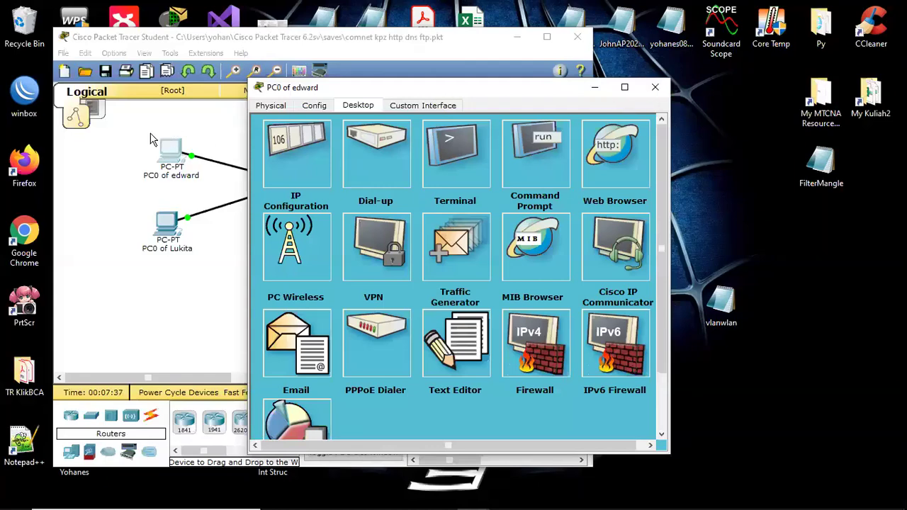
- Load 192.168.1.1 in the upper PC's web browser, with its window moved down to uncover the topology
click(596, 163)
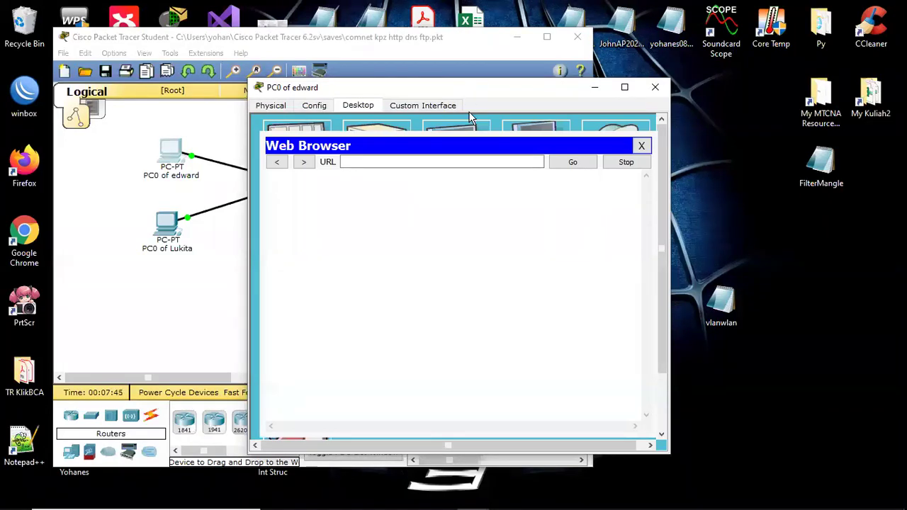
drag(468, 87, 478, 253)
click(408, 325)
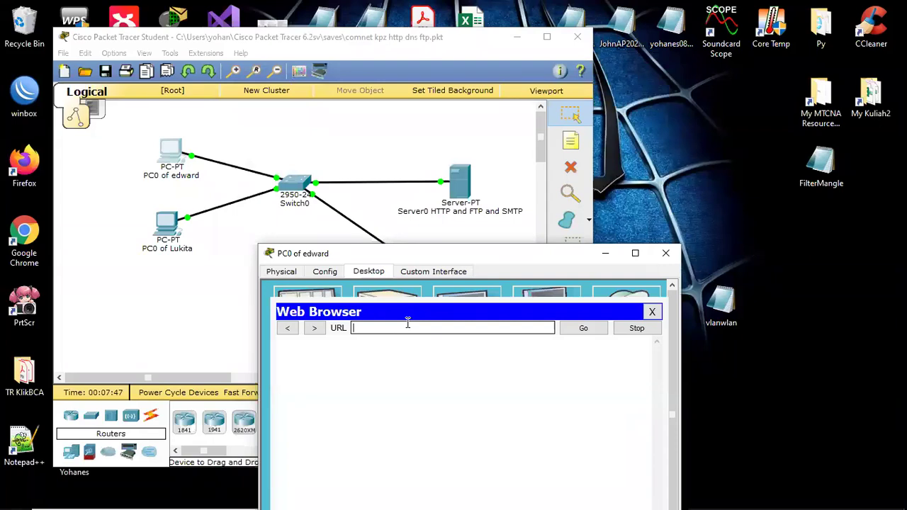
text(192.168.1.1)
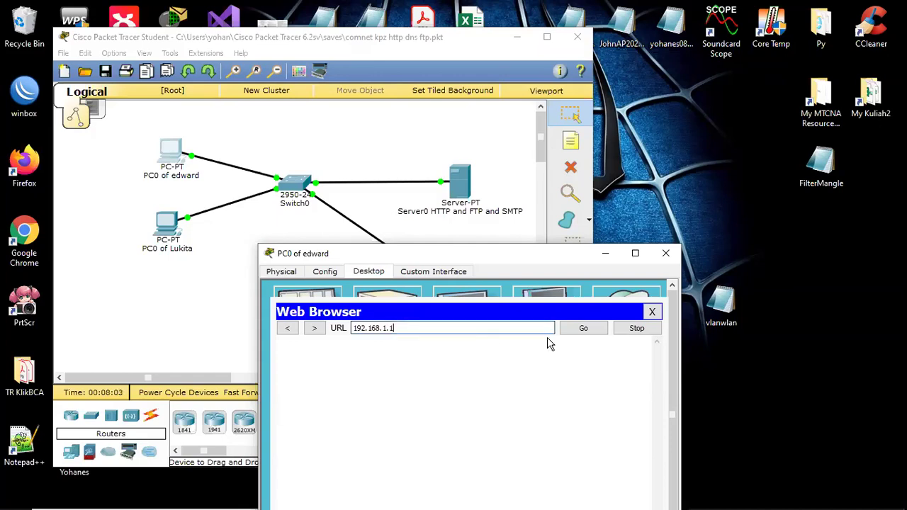
click(567, 328)
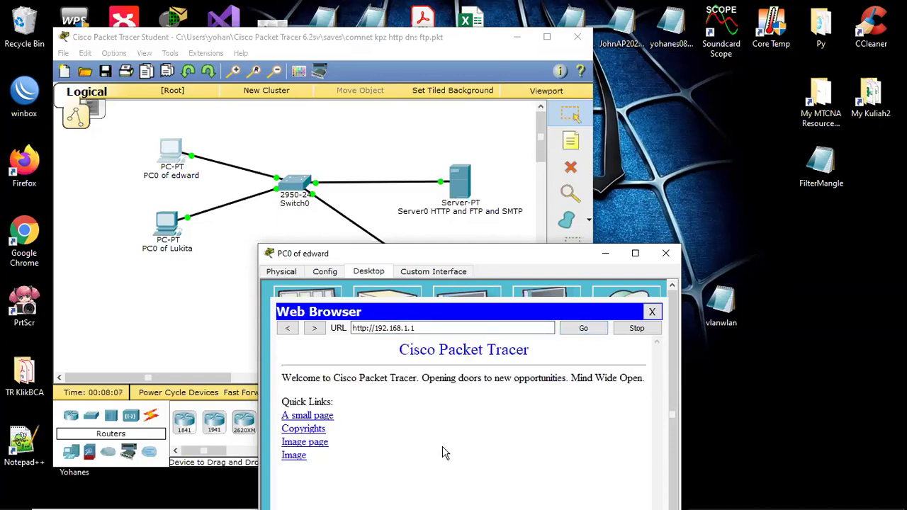
click(423, 328)
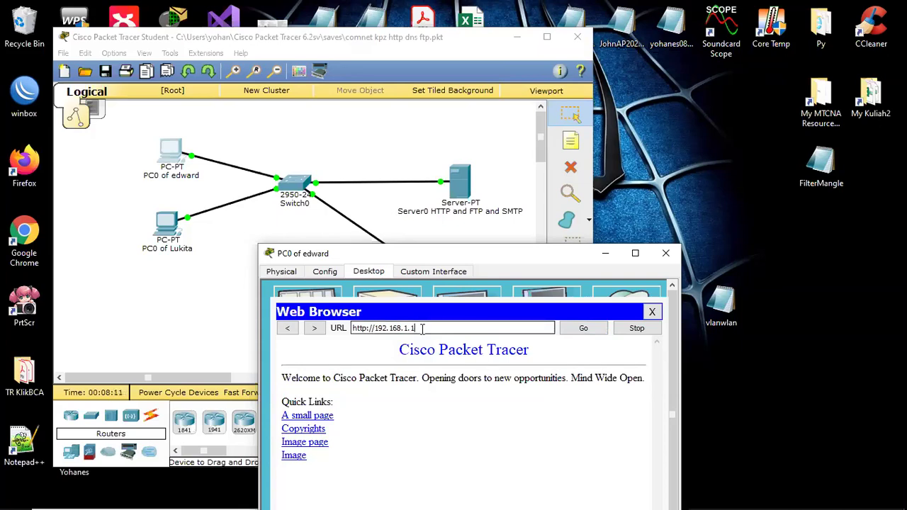
text(/index.html)
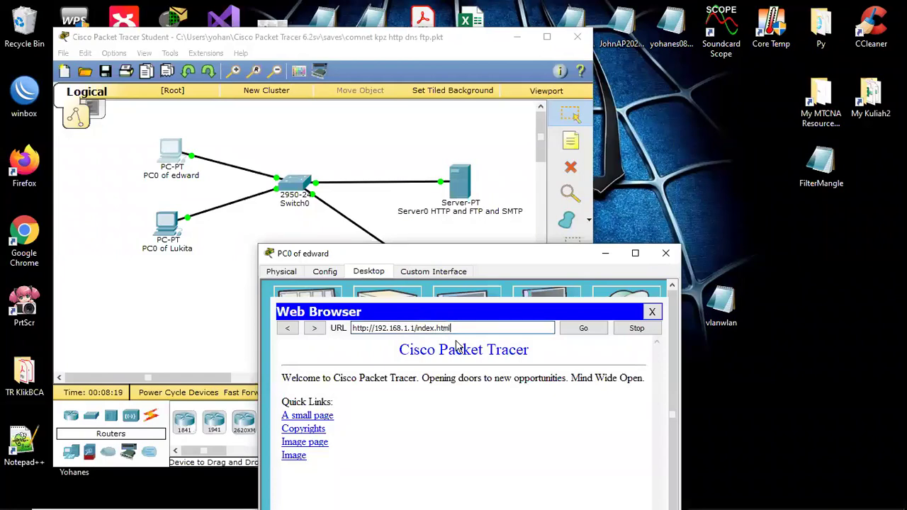
click(567, 330)
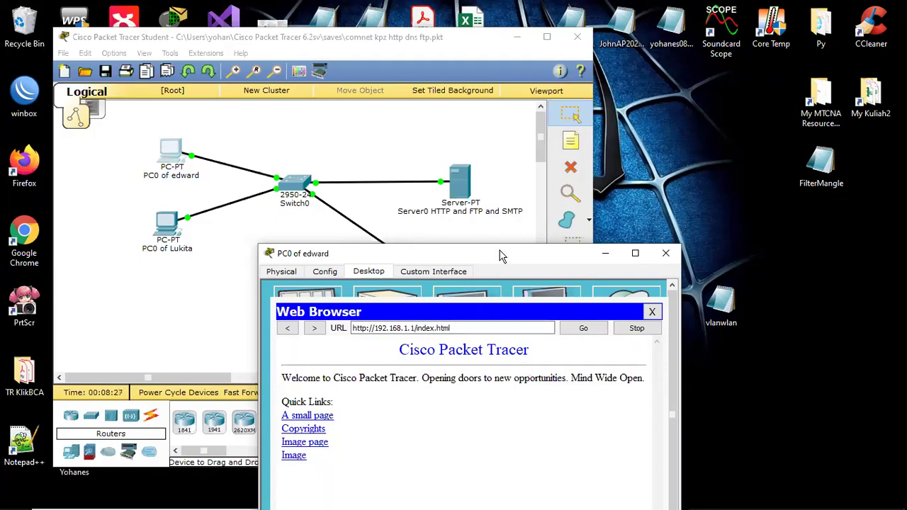
- Move the PC's window aside, examine the HTTP service's file list on Server0 HTTP and FTP and SMTP, and minimize the server's window
drag(494, 250, 302, 258)
click(454, 173)
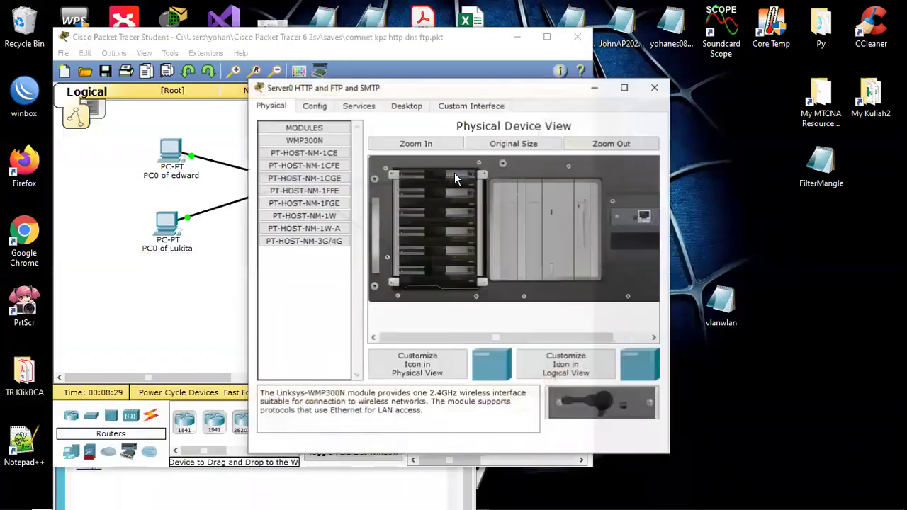
click(392, 107)
click(357, 106)
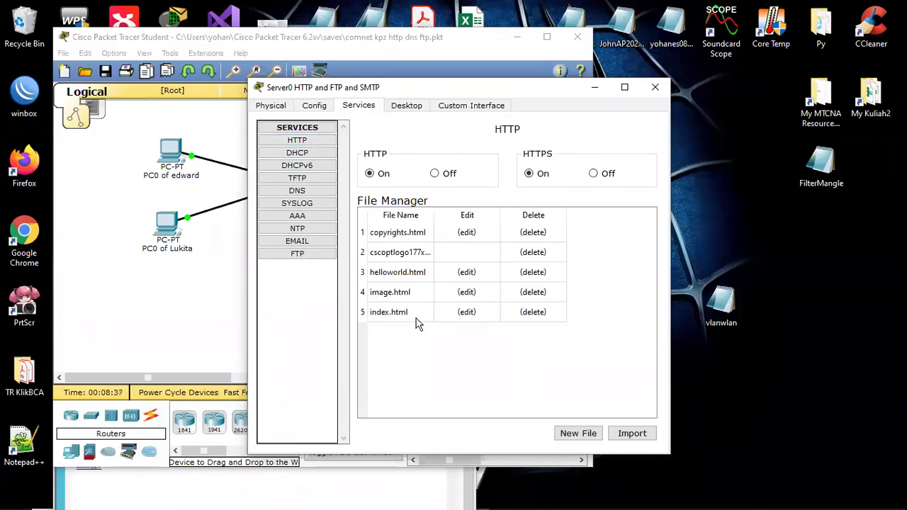
click(590, 89)
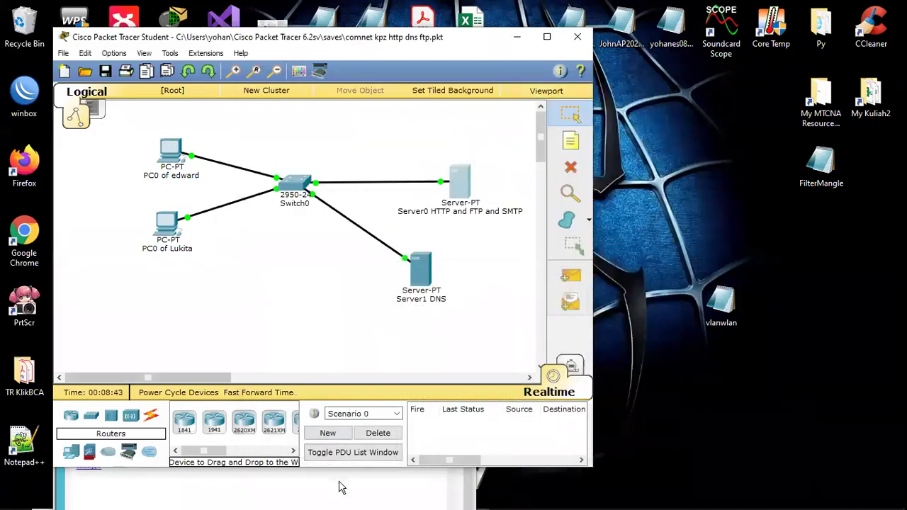
click(174, 149)
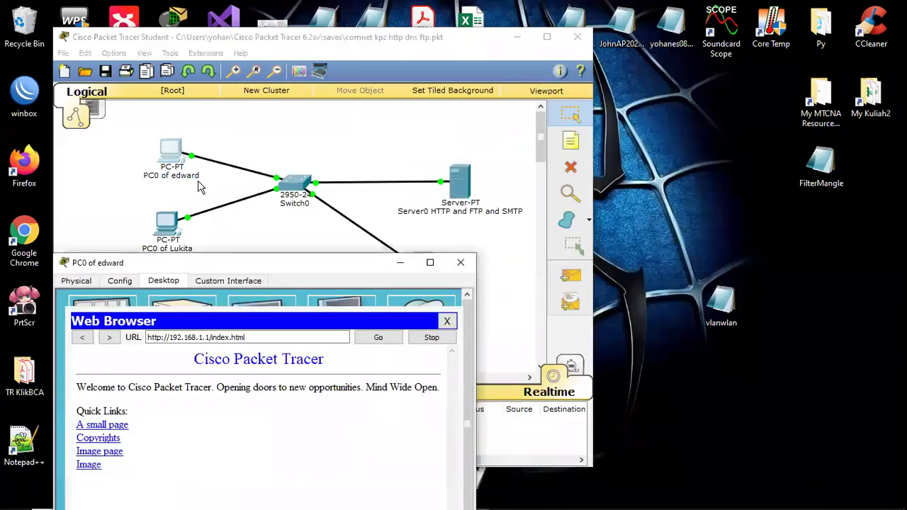
drag(278, 261, 277, 171)
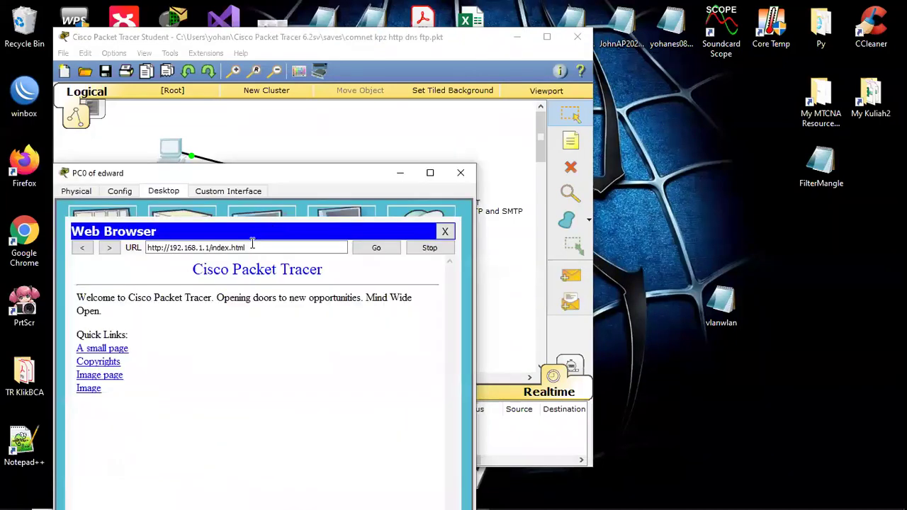
key(BackSpace)
key(BackSpace)
key(BackSpace)
key(BackSpace)
key(BackSpace)
key(BackSpace)
key(BackSpace)
key(BackSpace)
key(BackSpace)
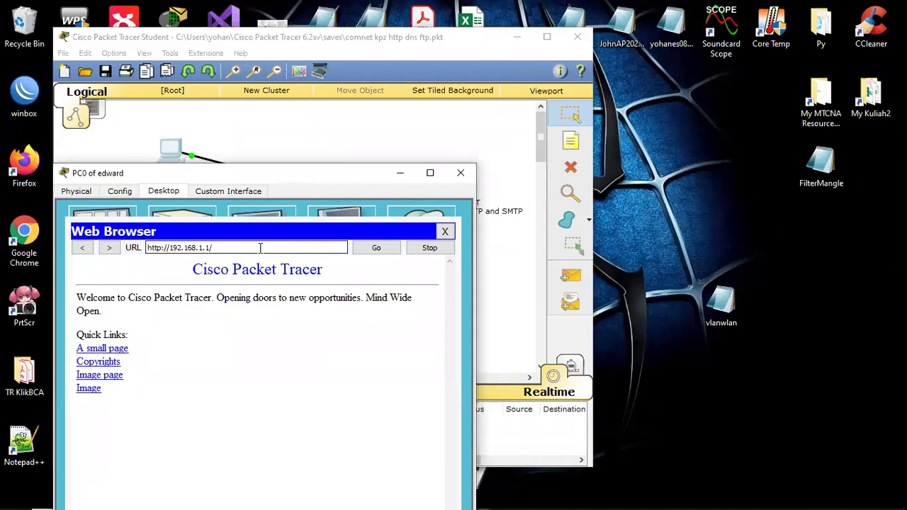
text(helloworld.html)
click(392, 246)
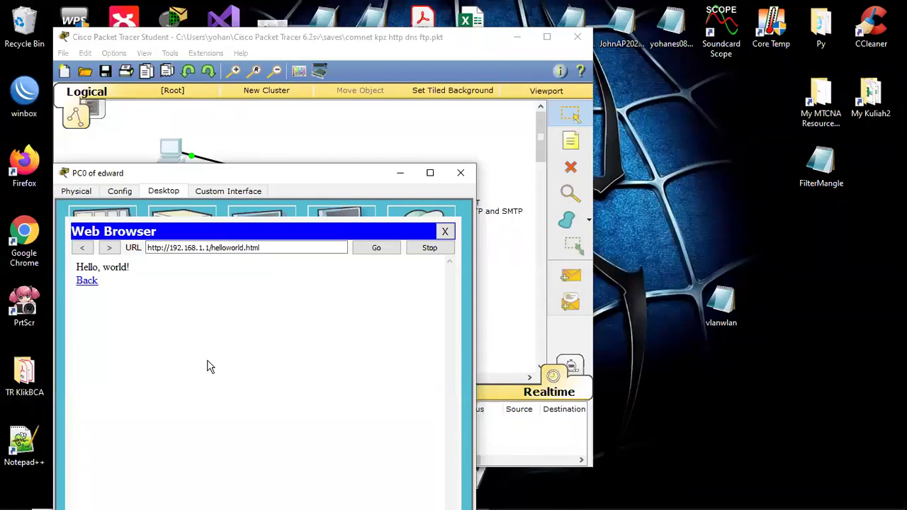
- Follow the Back link to the index page, open the Image page link, and return to the index page
click(90, 283)
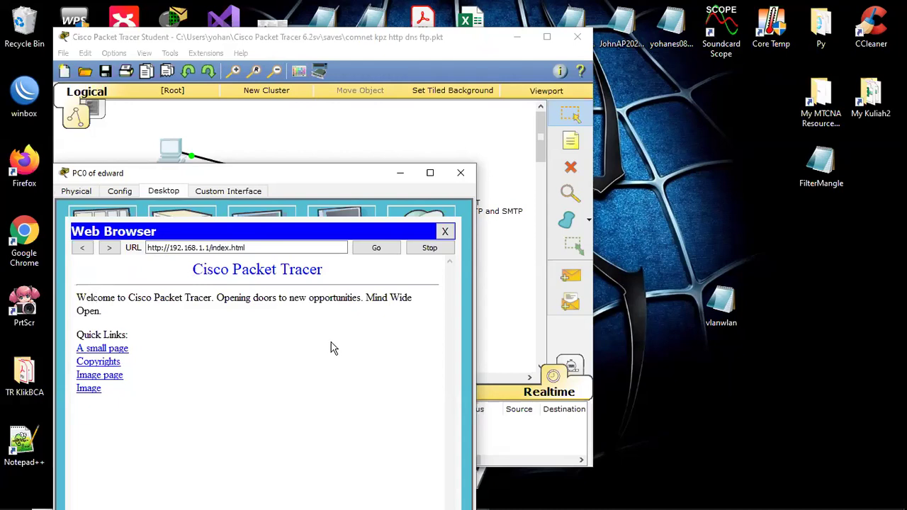
click(103, 380)
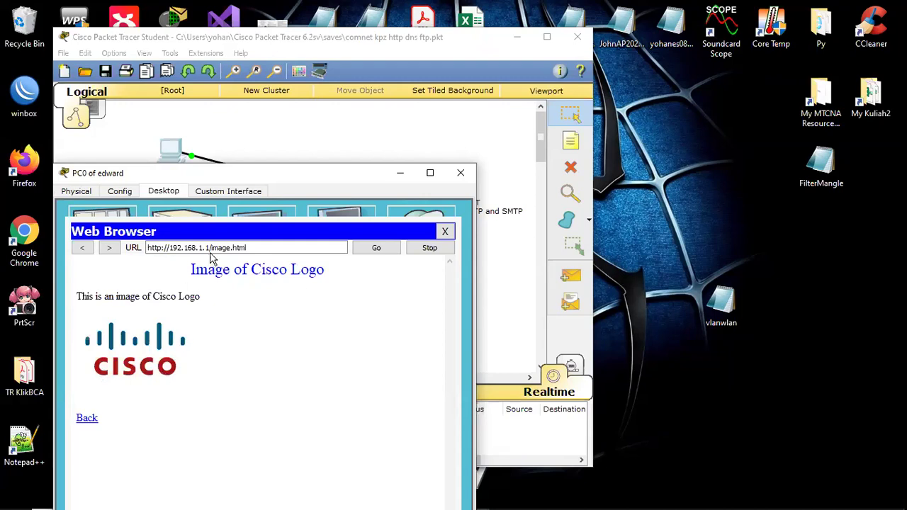
click(88, 418)
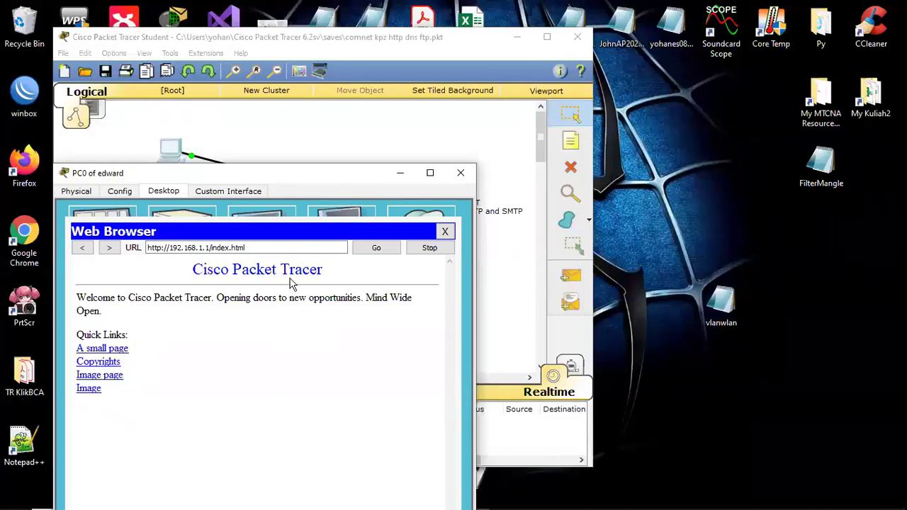
drag(319, 173, 450, 159)
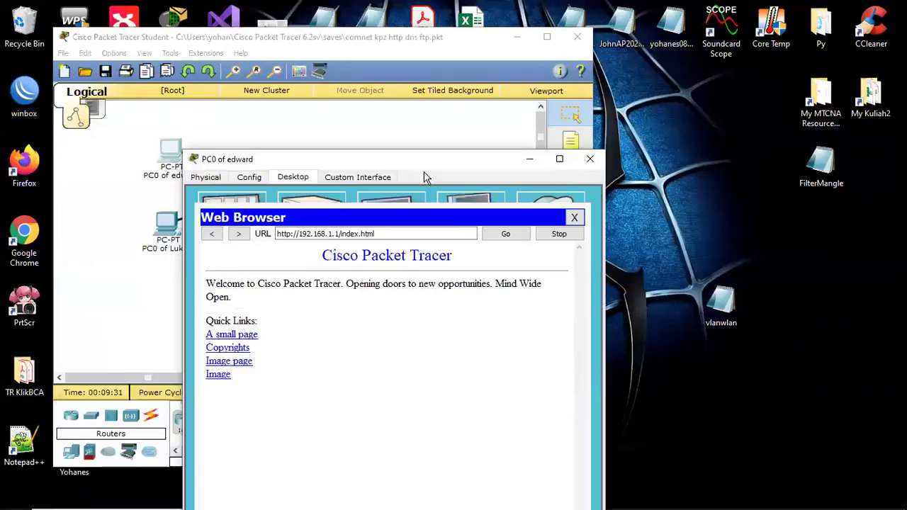
click(387, 234)
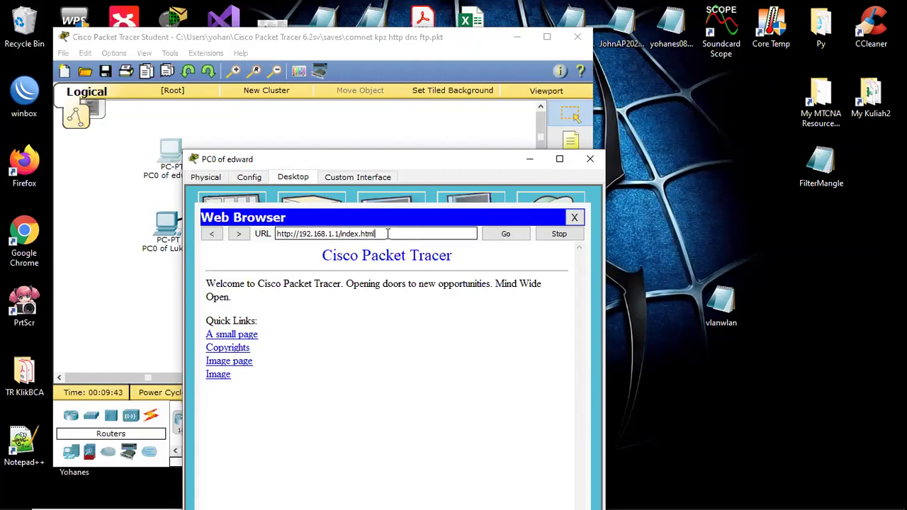
key(BackSpace)
key(BackSpace)
key(BackSpace)
key(BackSpace)
key(BackSpace)
key(BackSpace)
key(BackSpace)
key(BackSpace)
key(BackSpace)
key(BackSpace)
key(BackSpace)
key(BackSpace)
key(BackSpace)
key(BackSpace)
key(BackSpace)
key(BackSpace)
key(BackSpace)
key(BackSpace)
key(BackSpace)
key(BackSpace)
key(BackSpace)
key(BackSpace)
text(comnetkpb.com)
click(506, 235)
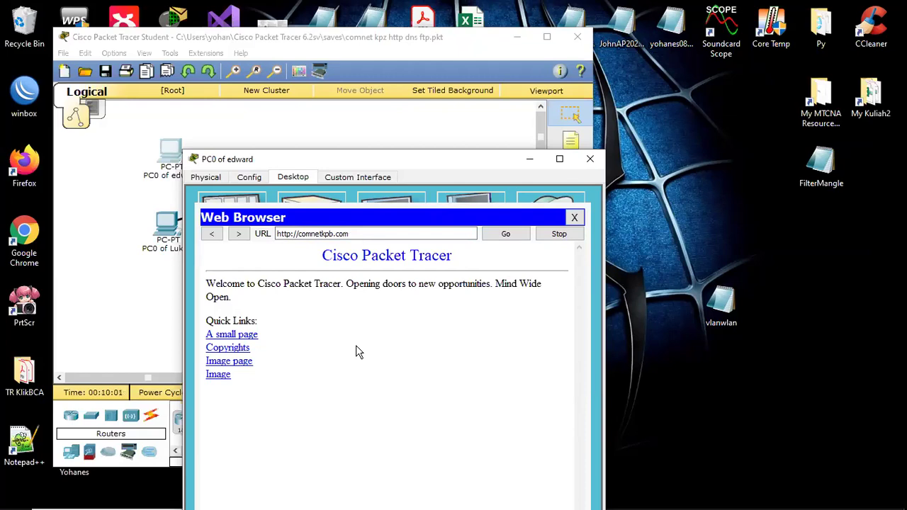
click(379, 233)
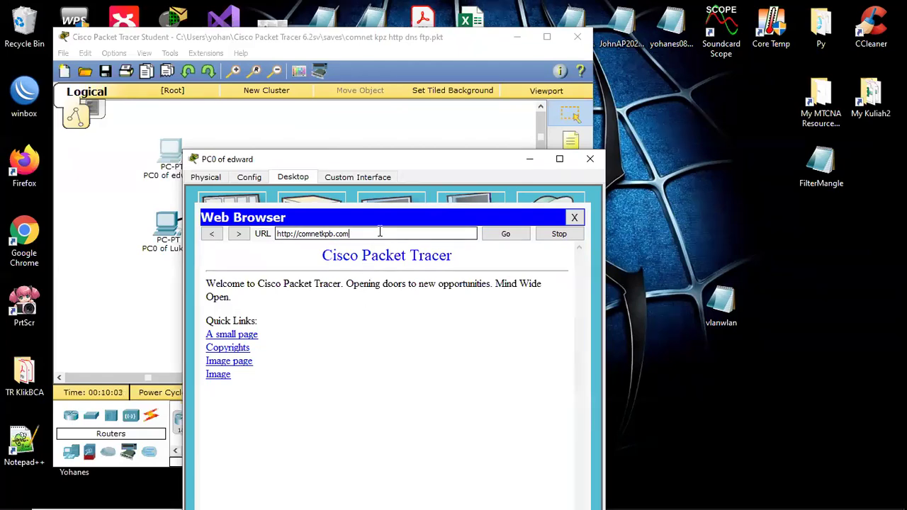
text(/helloworld.html)
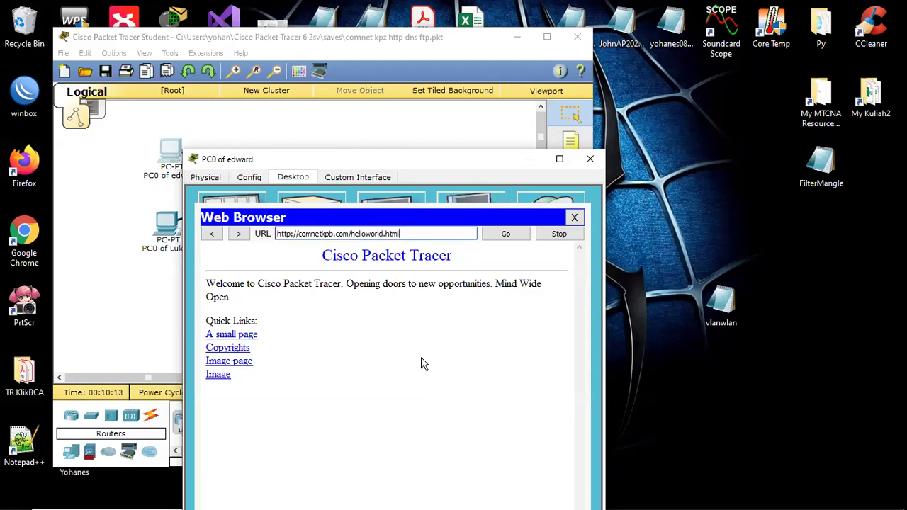
click(511, 235)
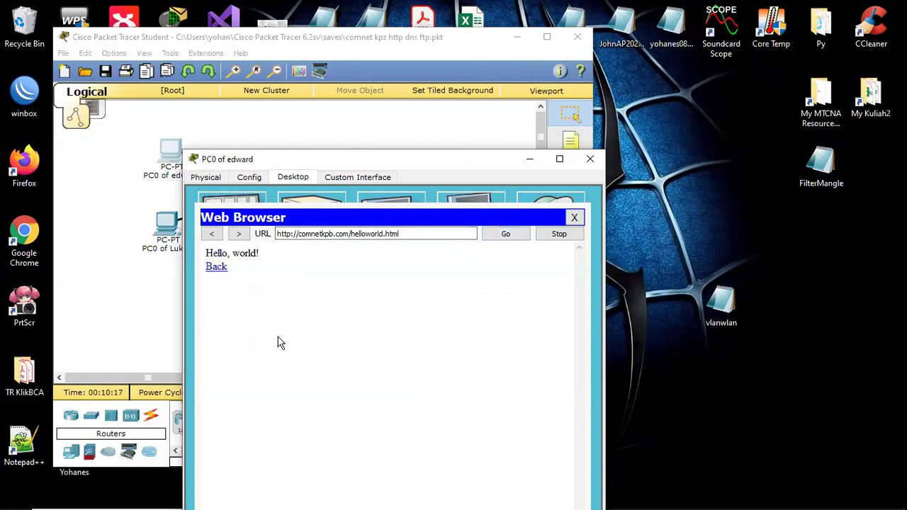
- Highlight the domain in the URL, follow the Back link to the index page, and close the upper PC's window
click(302, 236)
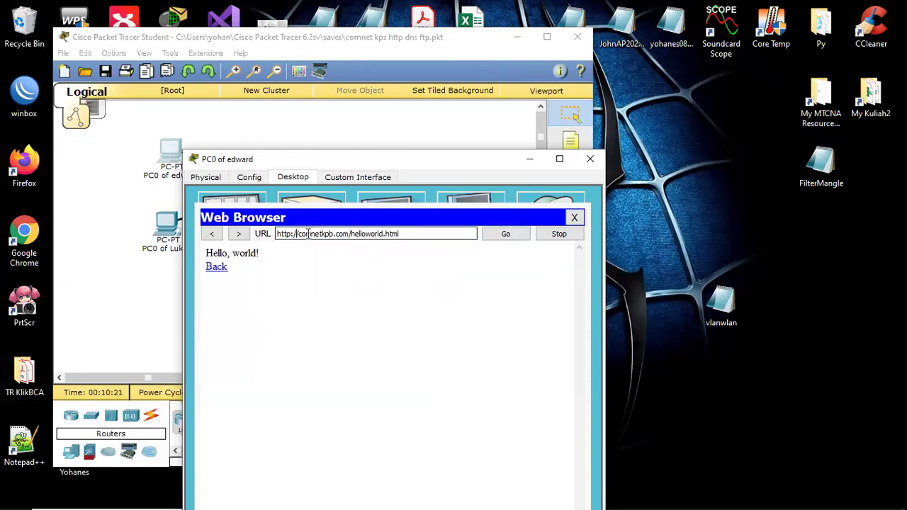
drag(297, 233, 354, 233)
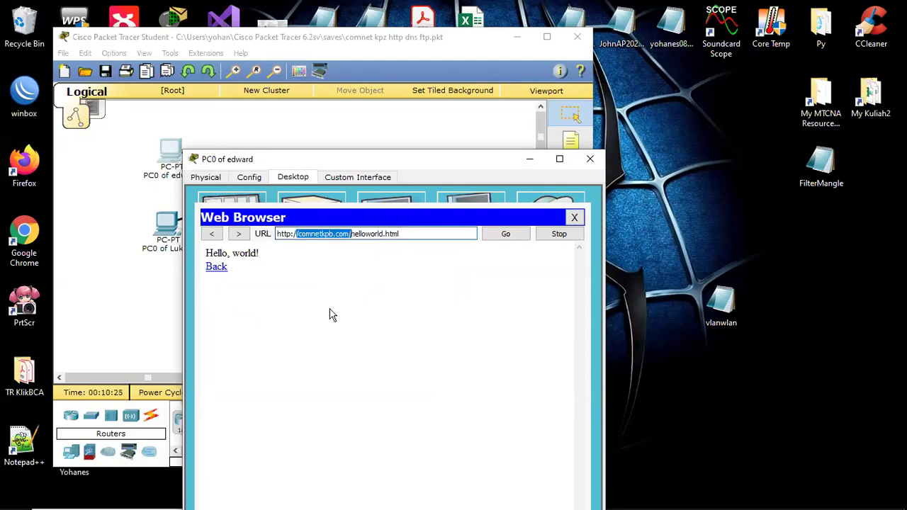
click(216, 267)
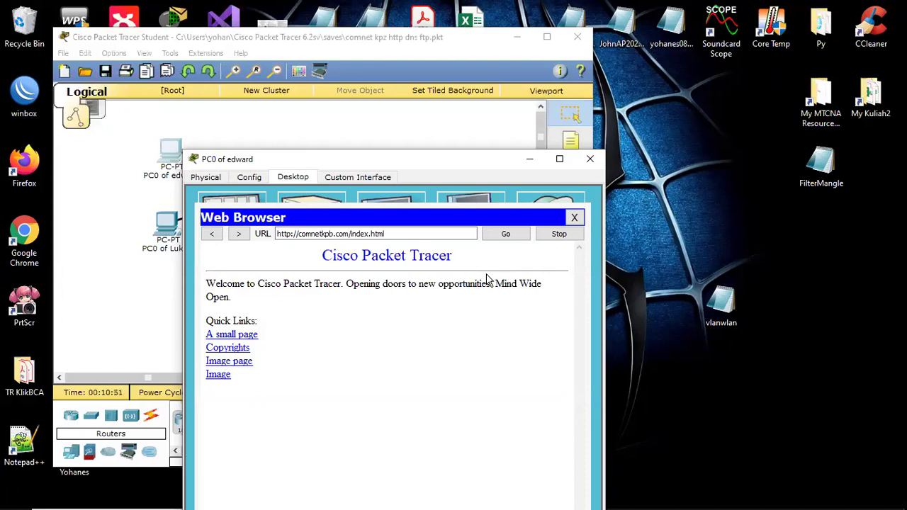
click(587, 163)
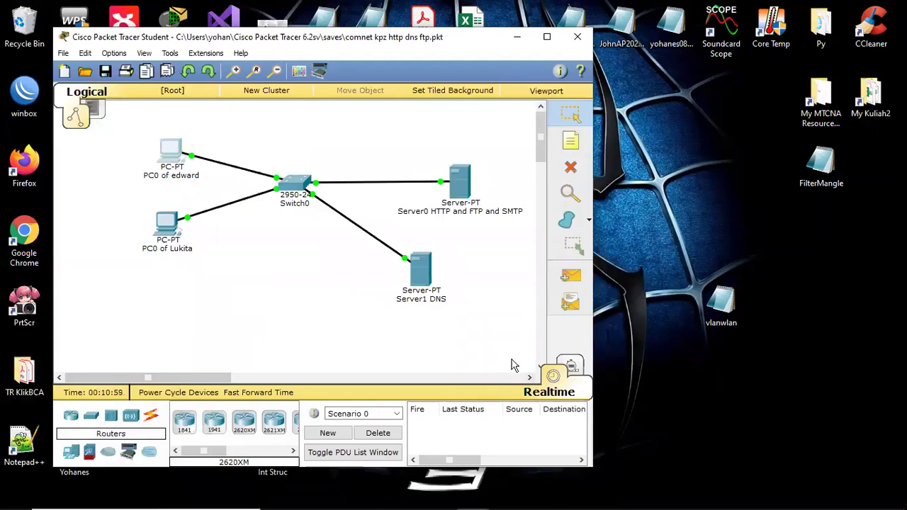
- Switch to Simulation mode, maximize the main window, and widen the Simulation Panel until the event list's Info column shows beside the whole topology
click(574, 374)
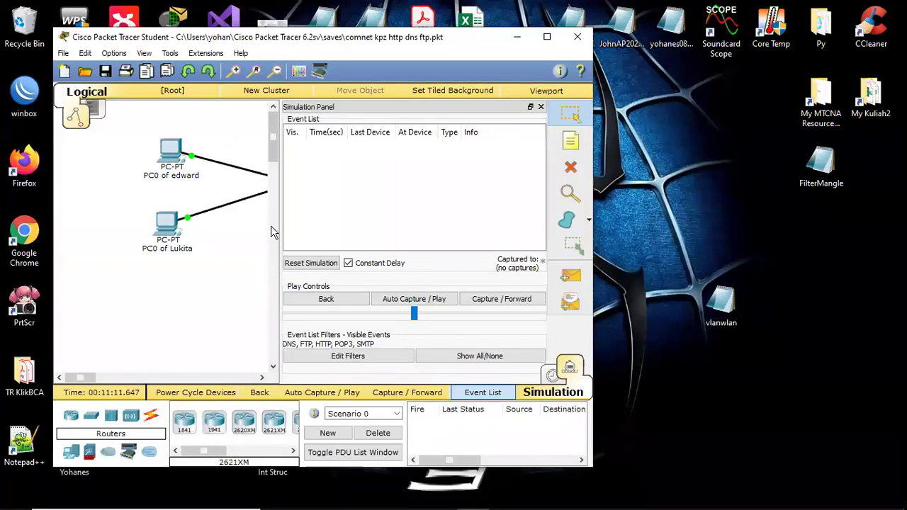
drag(277, 212, 373, 206)
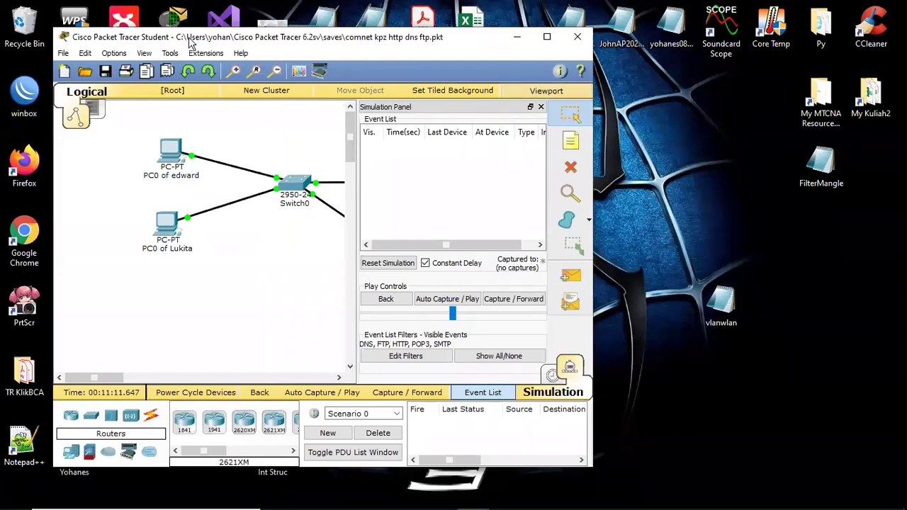
drag(190, 40, 214, 102)
click(575, 100)
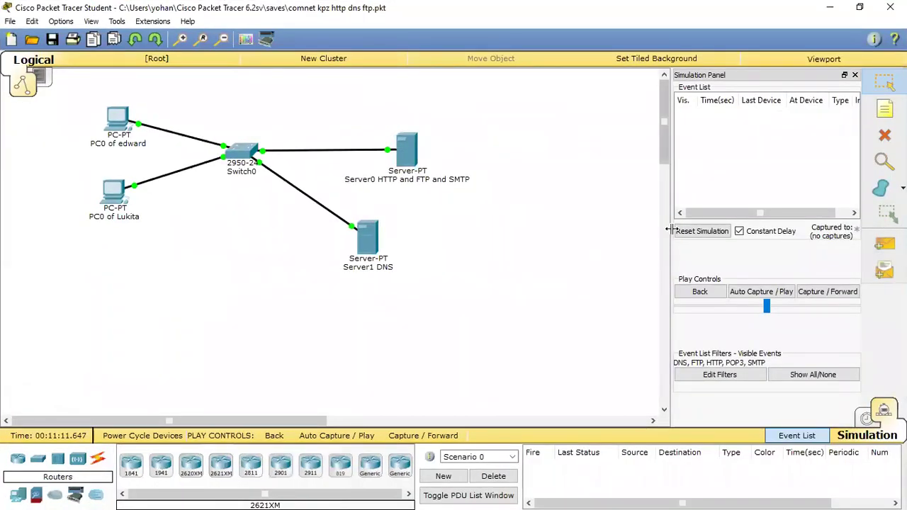
drag(670, 229, 486, 258)
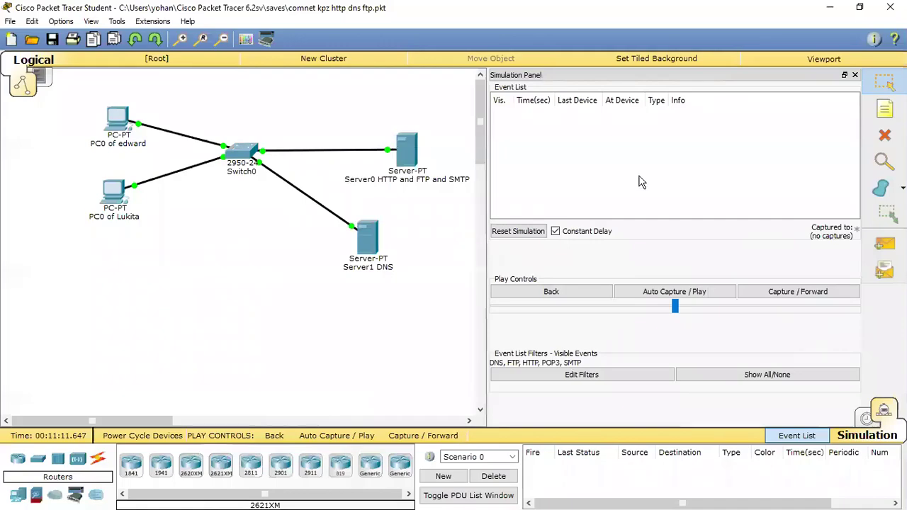
click(860, 9)
click(575, 102)
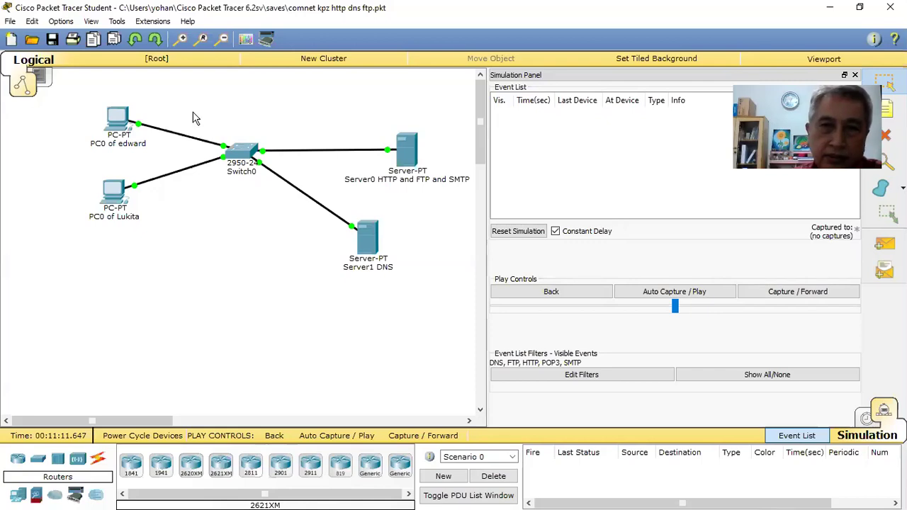
- Open the upper PC's web browser and request comnetkpb.com/index.html to start the DNS lookup
click(119, 124)
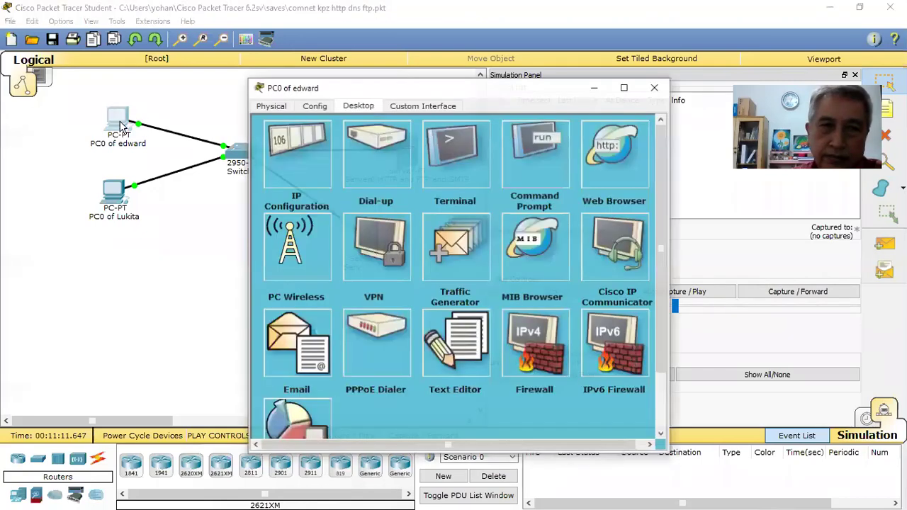
click(601, 153)
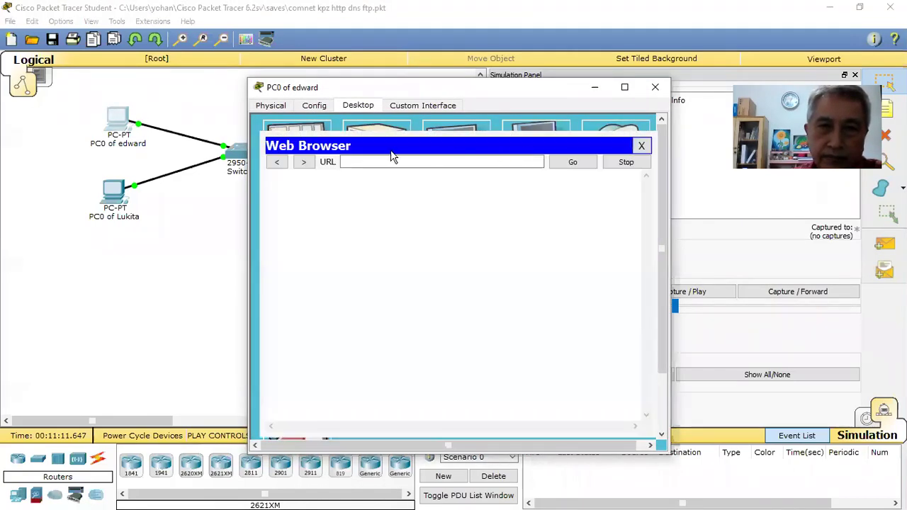
click(396, 162)
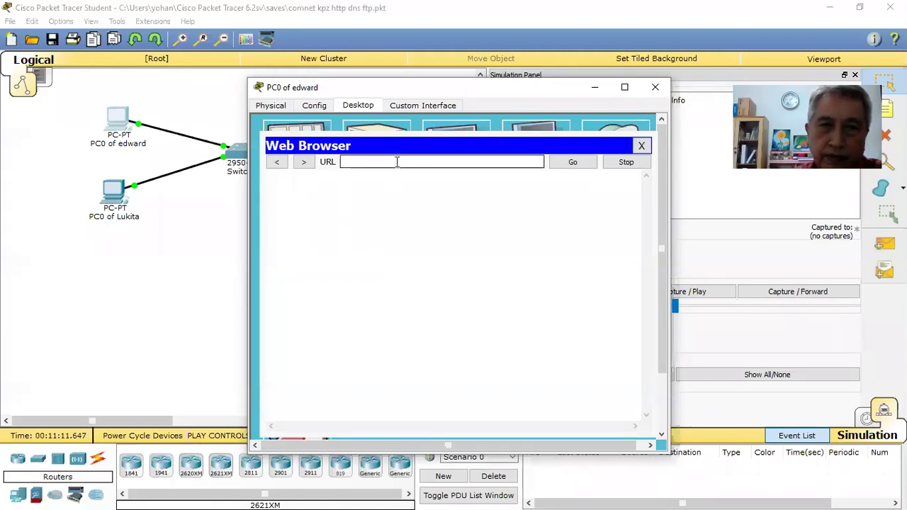
text(ko)
key(BackSpace)
key(BackSpace)
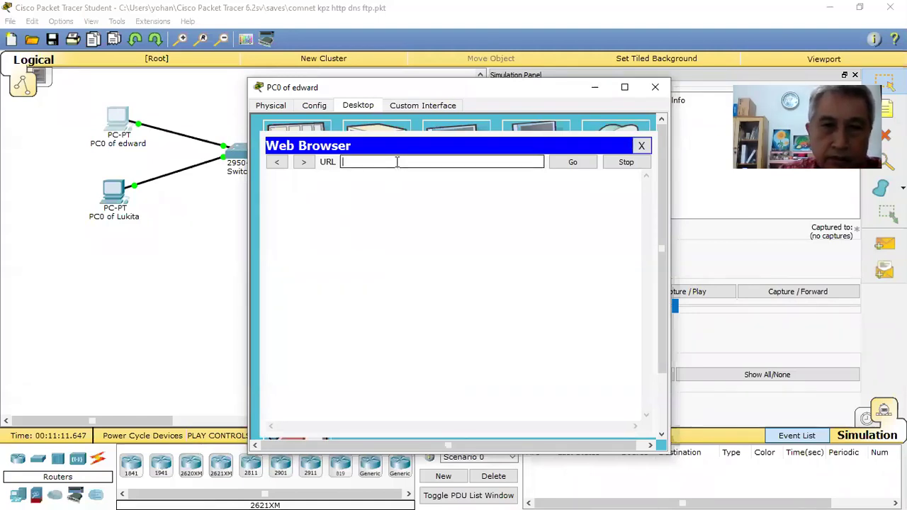
text(comnet)
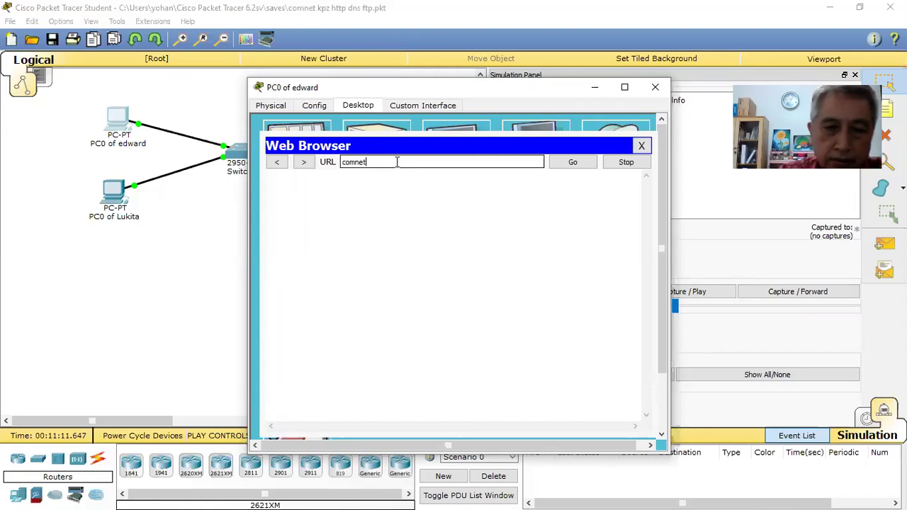
text(kpb.com)
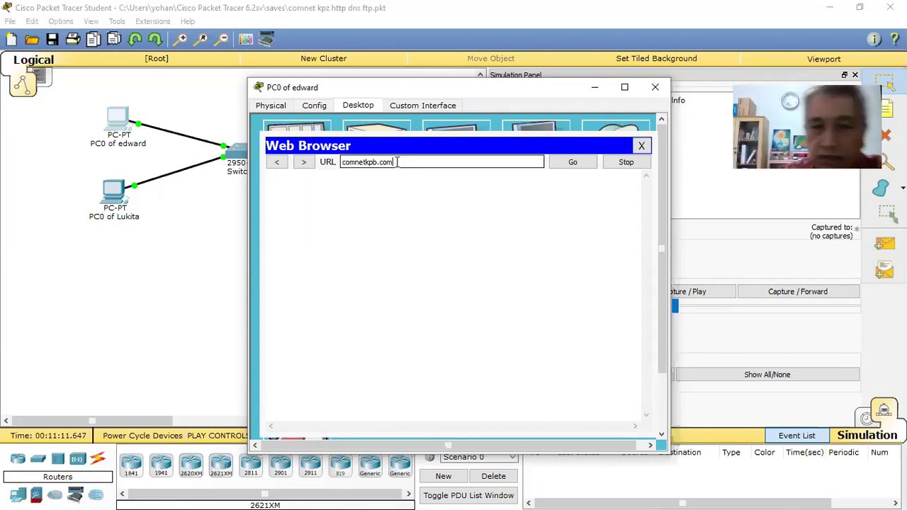
text(/index.htm)
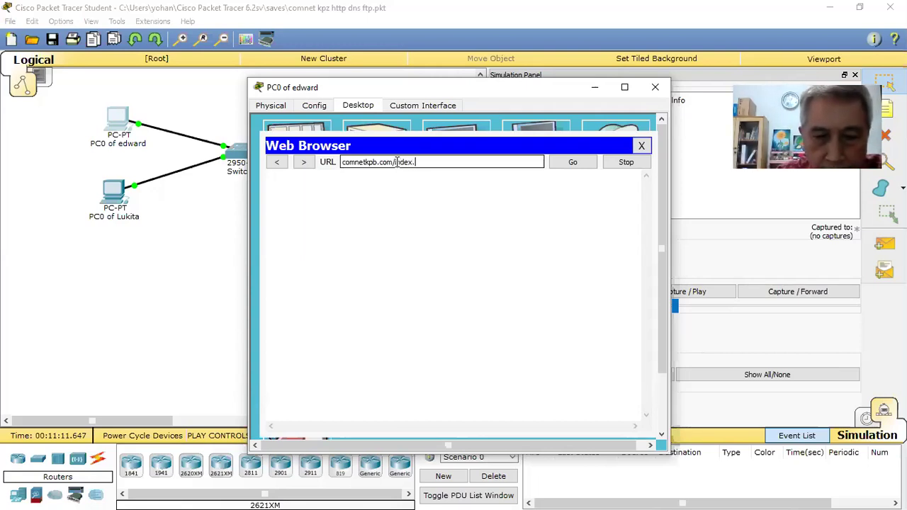
text(l)
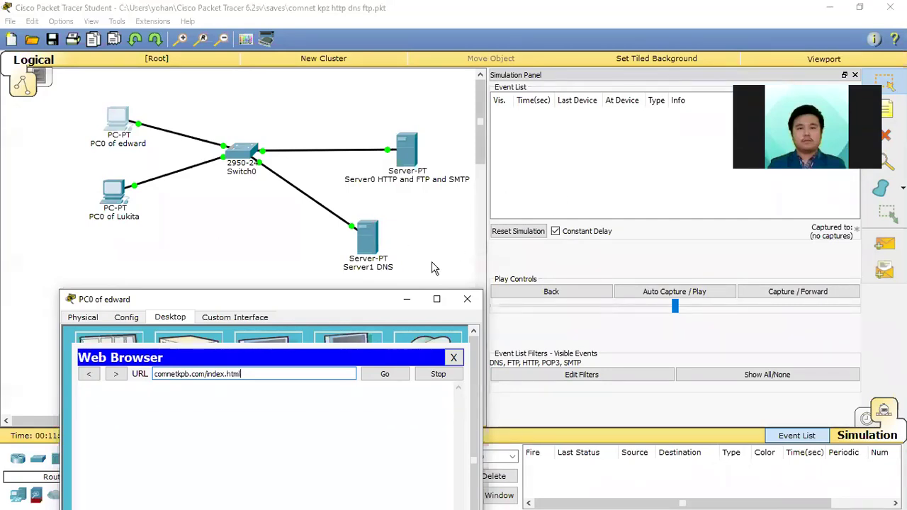
click(380, 374)
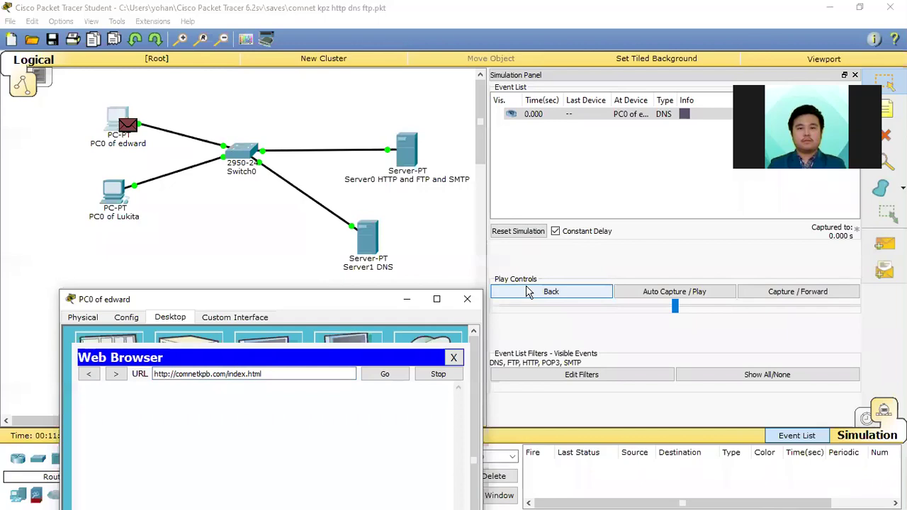
click(177, 376)
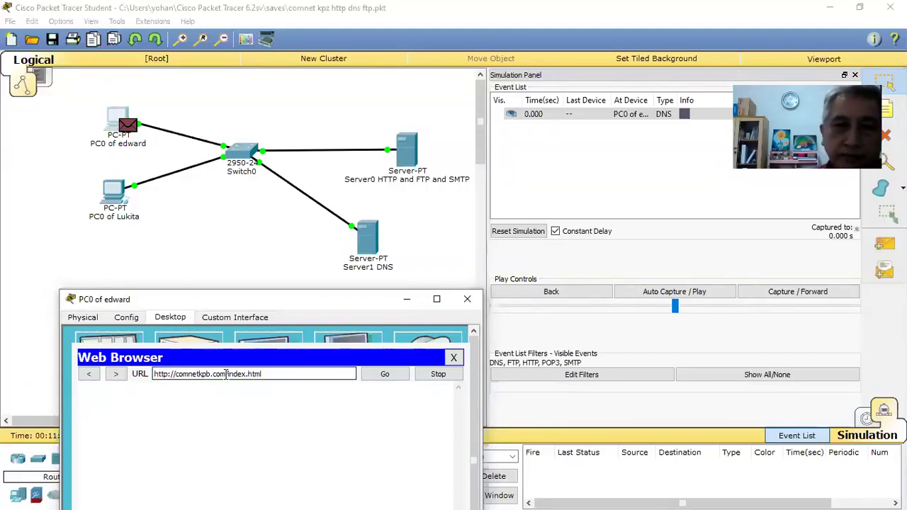
- Advance the DNS query to Switch0 and examine its outbound PDU details from the Ethernet header down to the DNS Answer
click(782, 291)
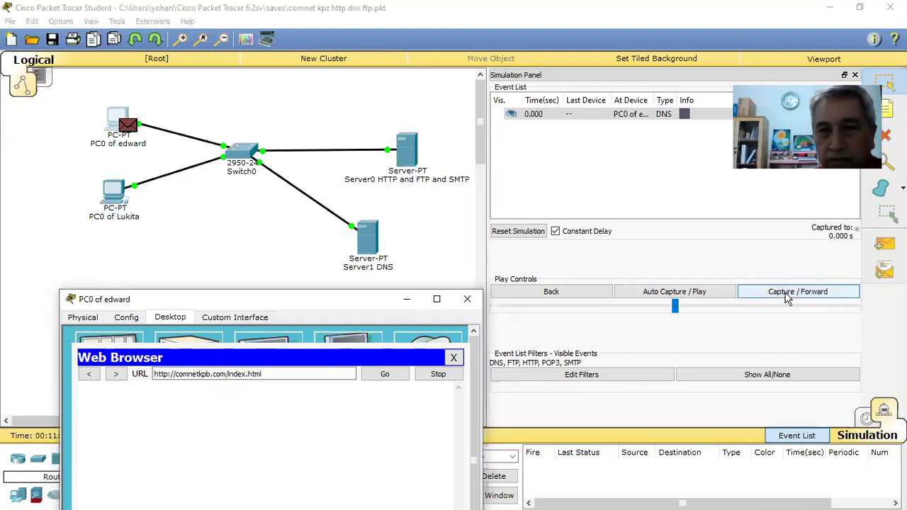
click(252, 155)
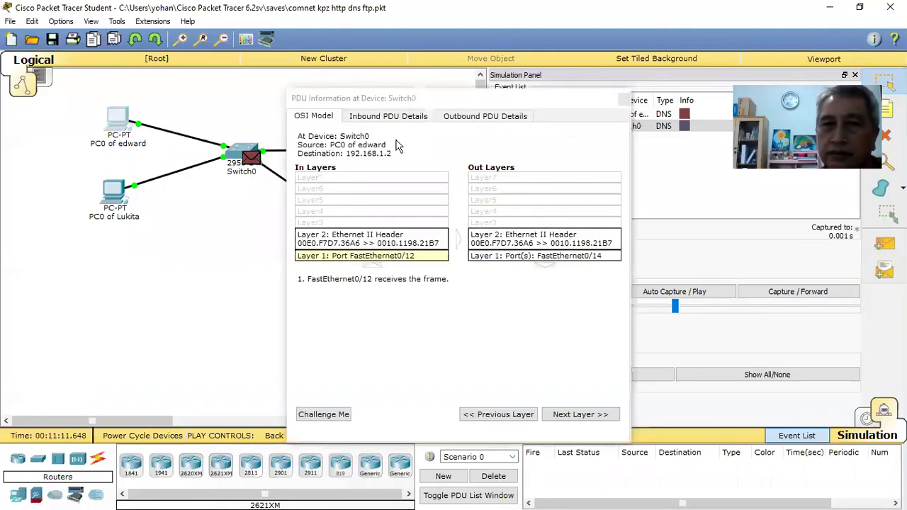
click(484, 119)
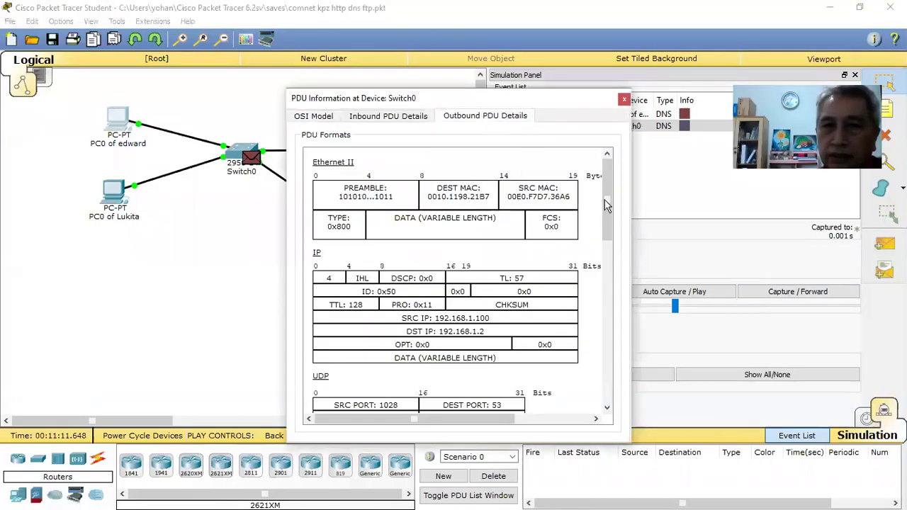
drag(606, 205, 617, 364)
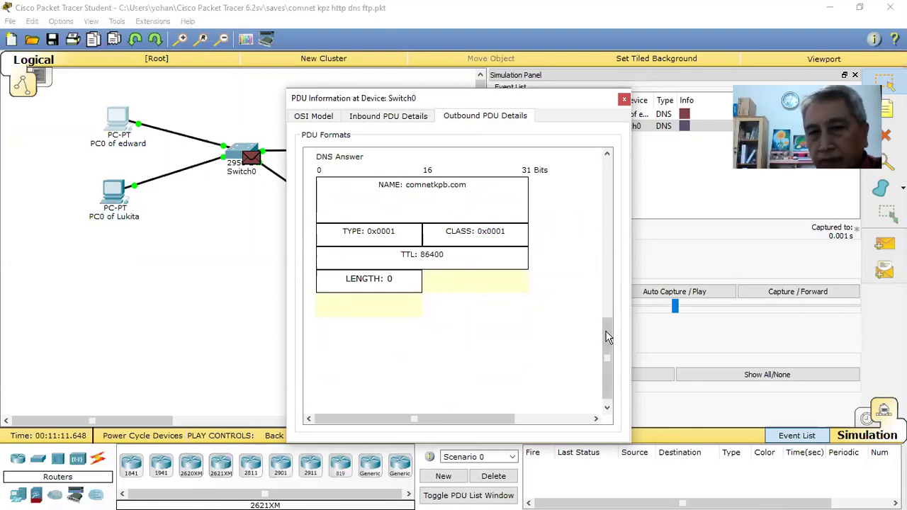
drag(606, 347, 609, 355)
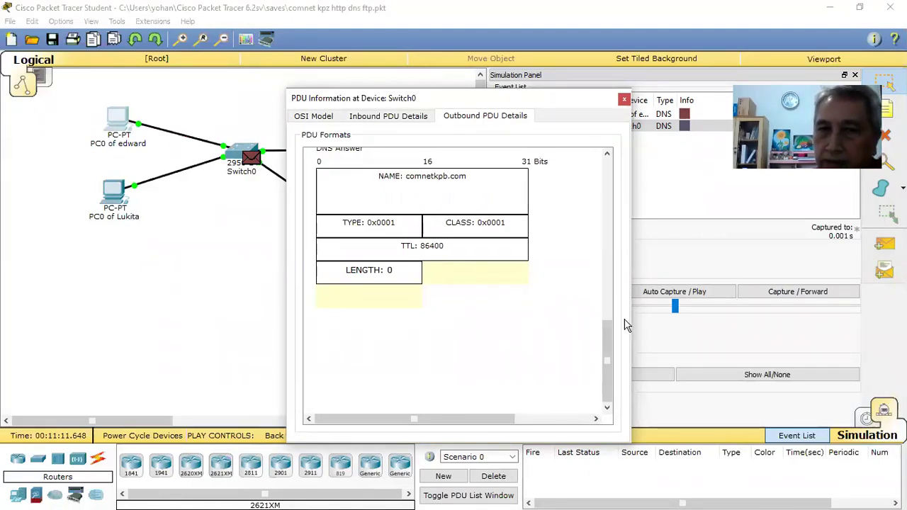
drag(607, 338, 620, 206)
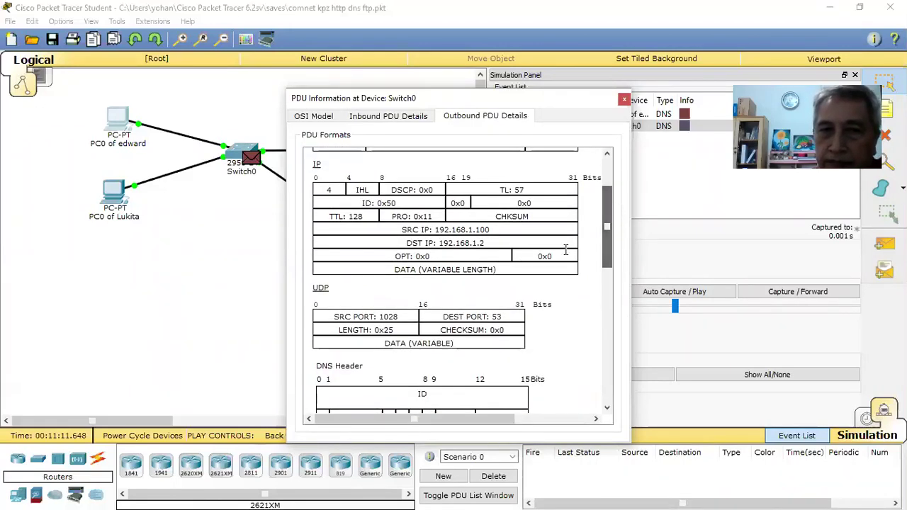
- Highlight the destination IP address and UDP destination port in the query's outbound PDU details, and close the PDU window
drag(433, 230, 446, 246)
click(442, 245)
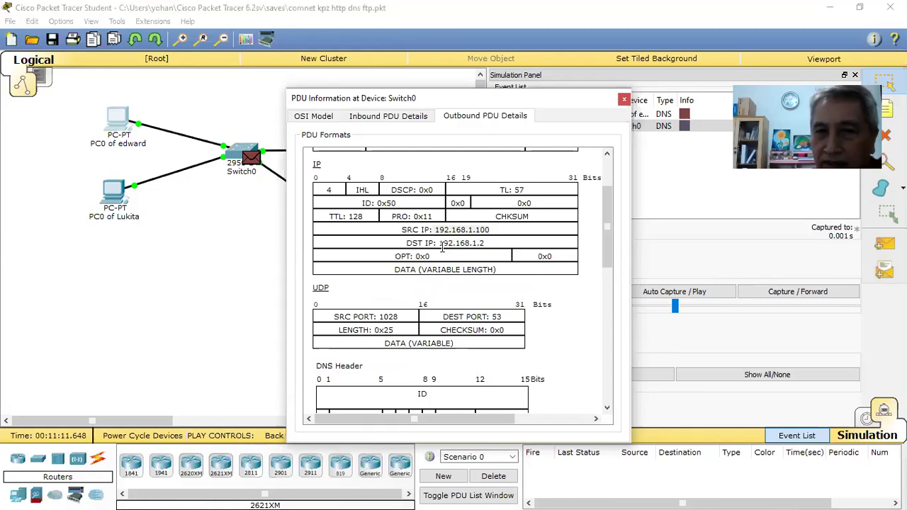
double_click(442, 245)
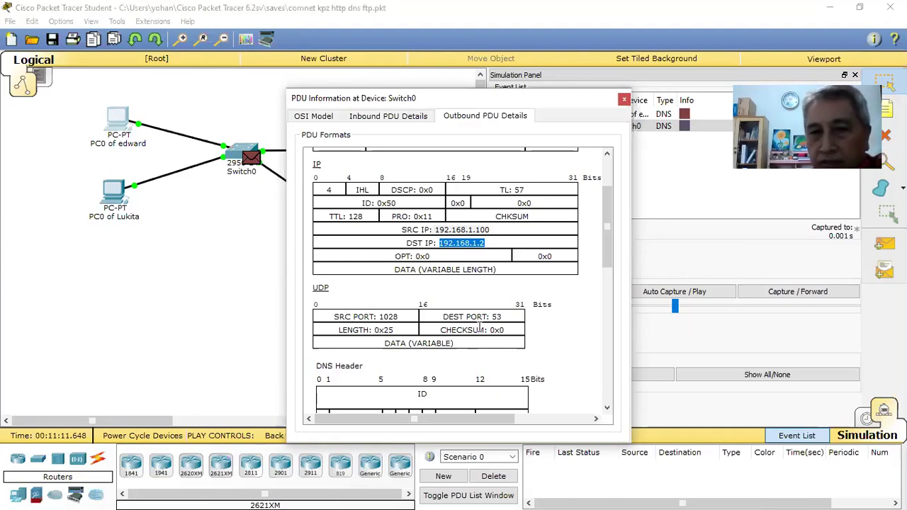
click(457, 311)
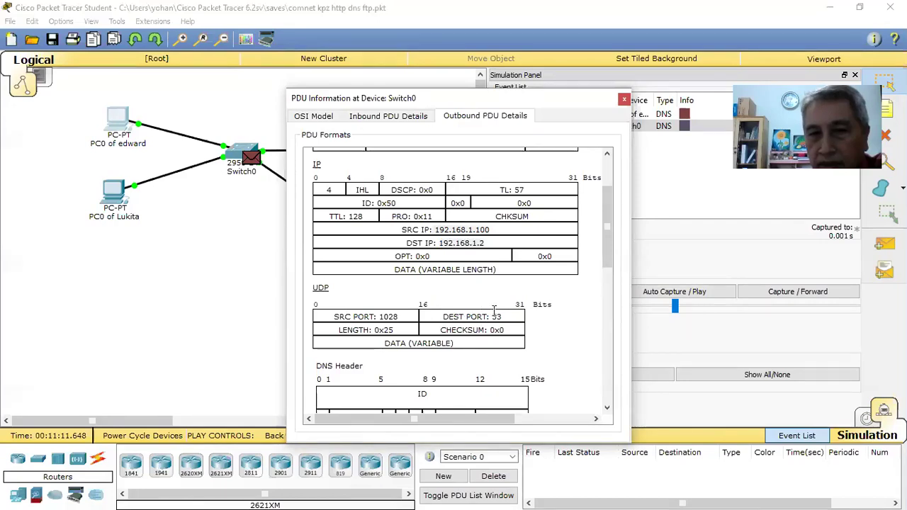
triple_click(493, 315)
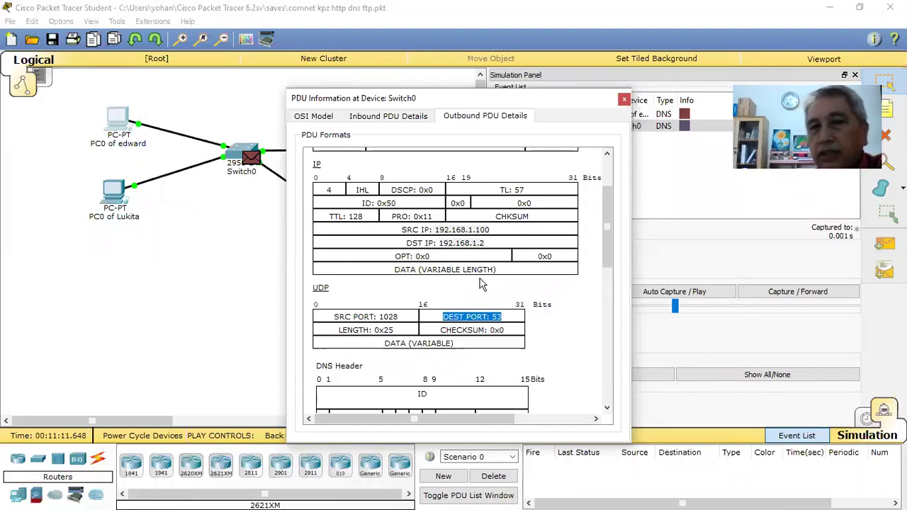
drag(485, 243, 428, 243)
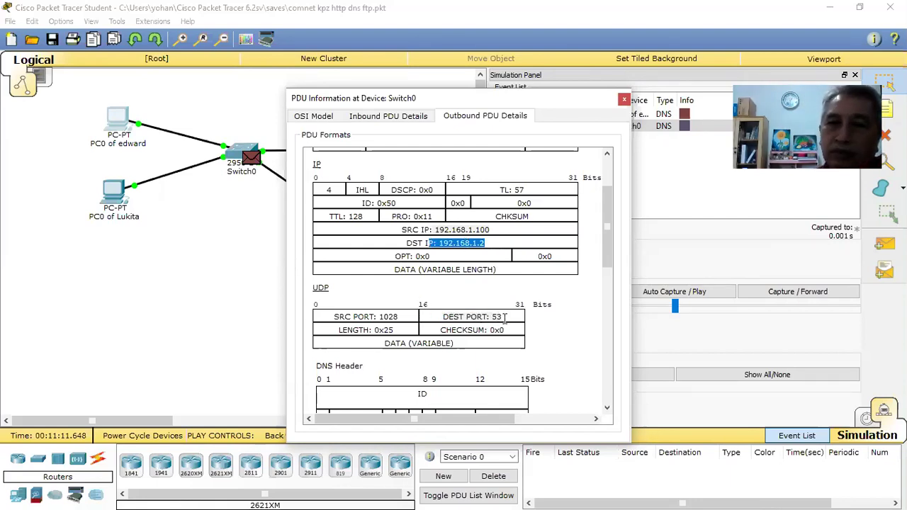
triple_click(484, 317)
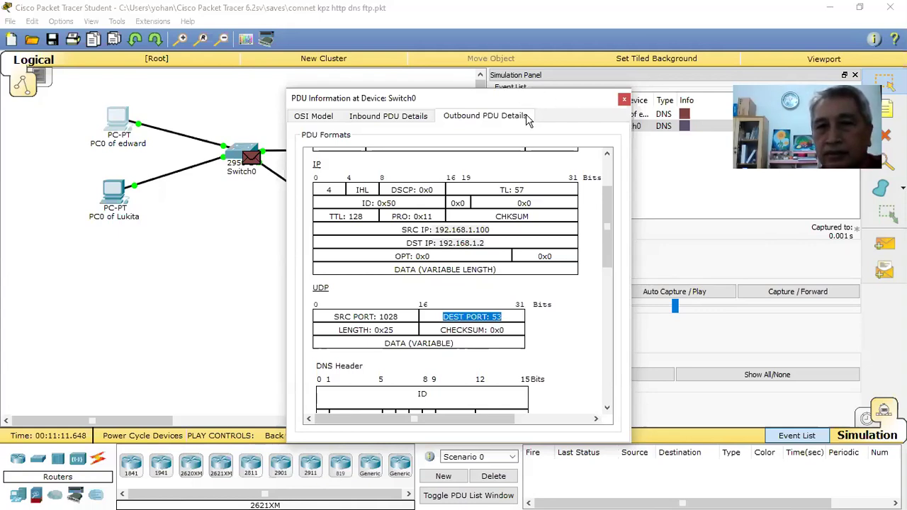
drag(525, 96, 474, 262)
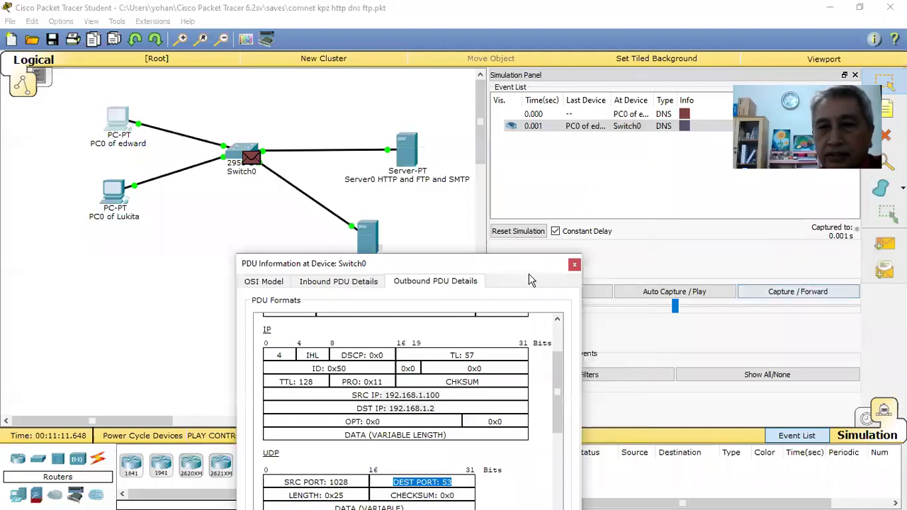
click(574, 264)
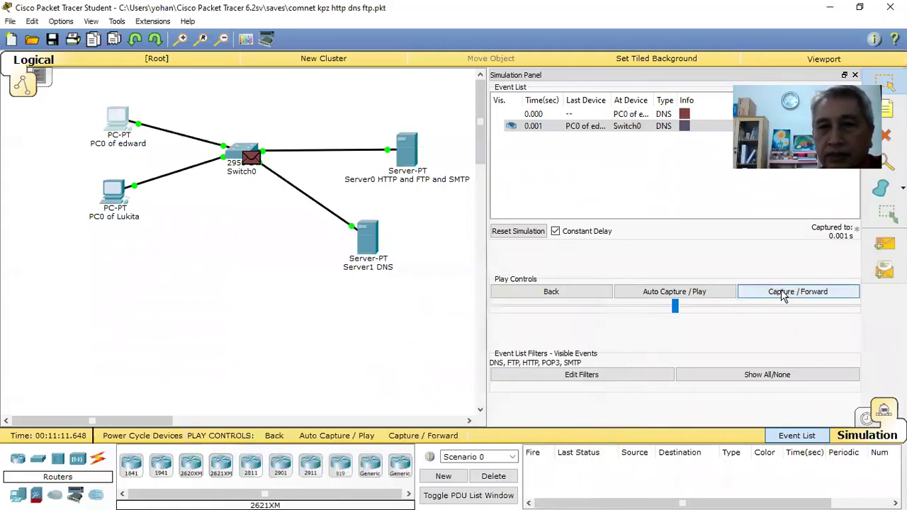
- Advance the simulation by two events, taking the DNS query to Server1 and the reply back to Switch0
click(783, 296)
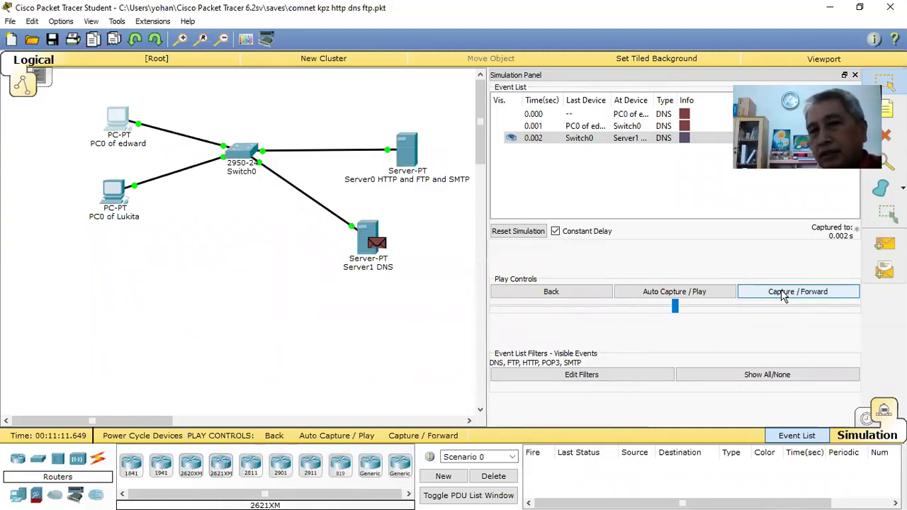
click(783, 296)
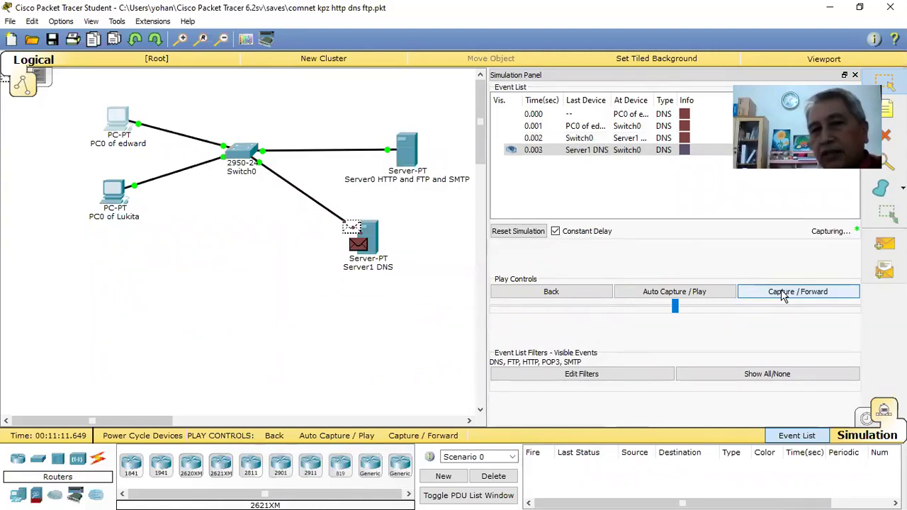
click(249, 154)
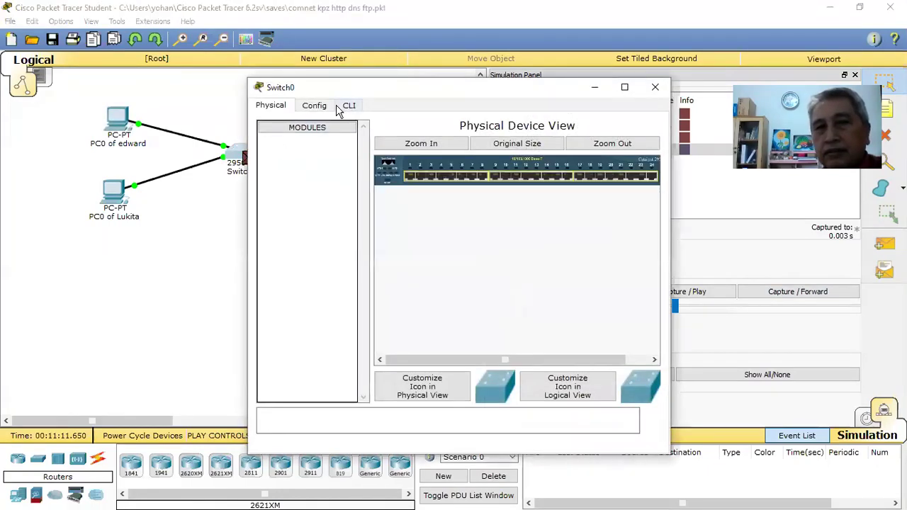
click(654, 87)
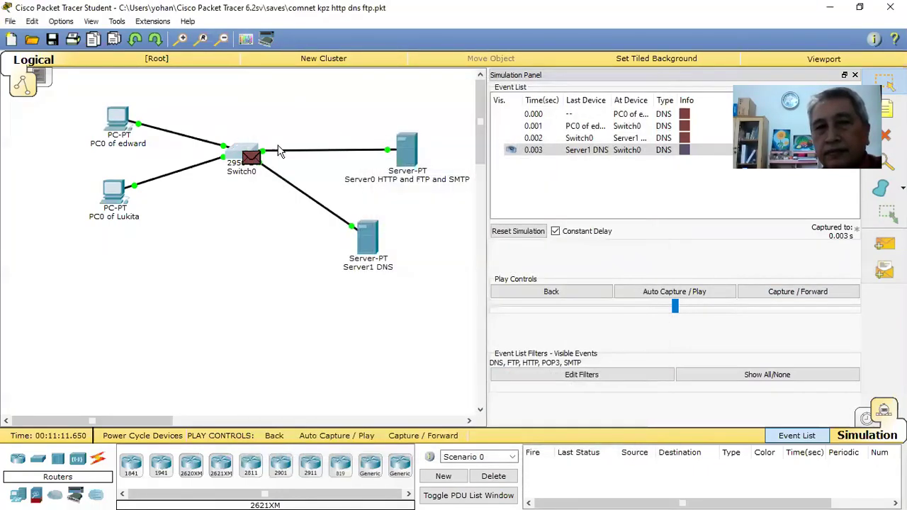
- Inspect the DNS reply's outbound PDU details at Switch0, highlight the resolved address in the DNS Answer, and close the window
click(252, 158)
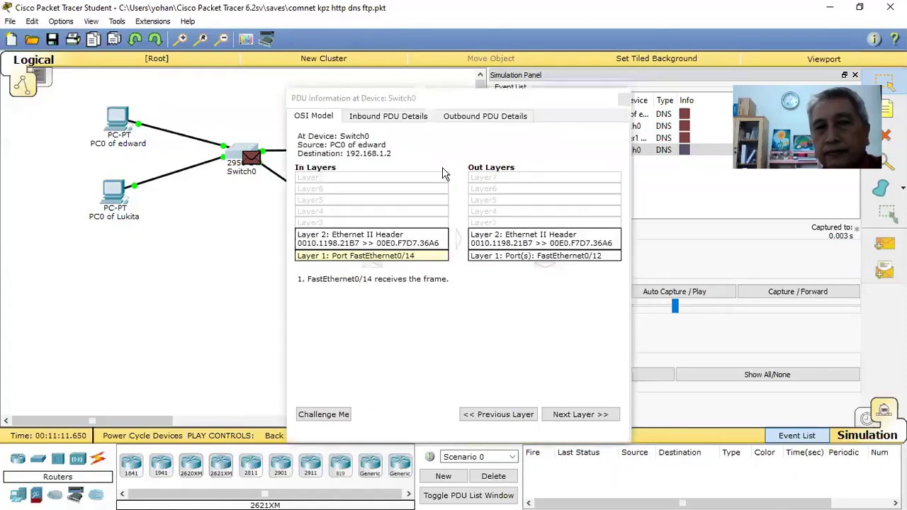
click(485, 116)
drag(614, 214, 614, 382)
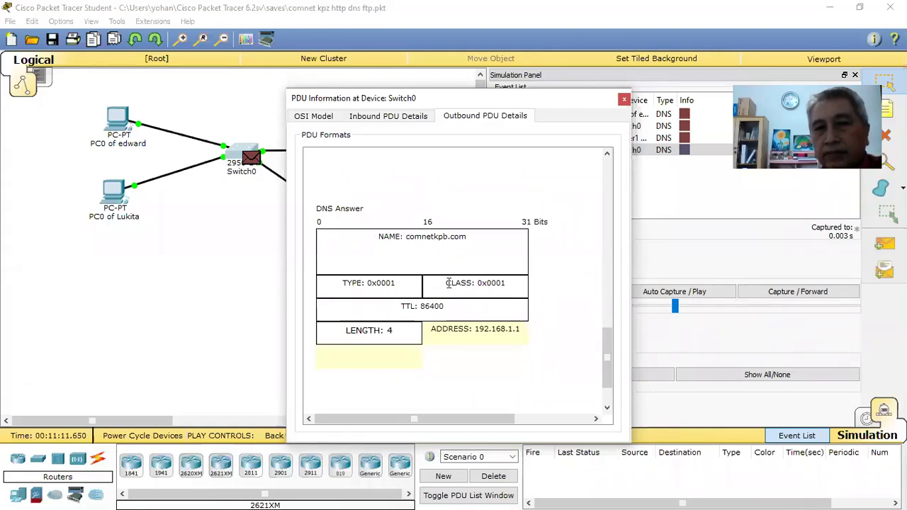
drag(435, 329, 566, 322)
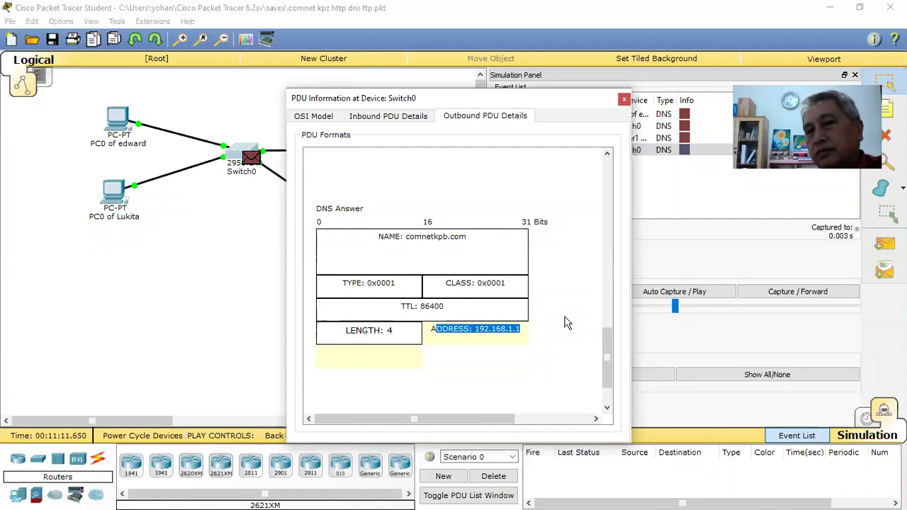
click(623, 100)
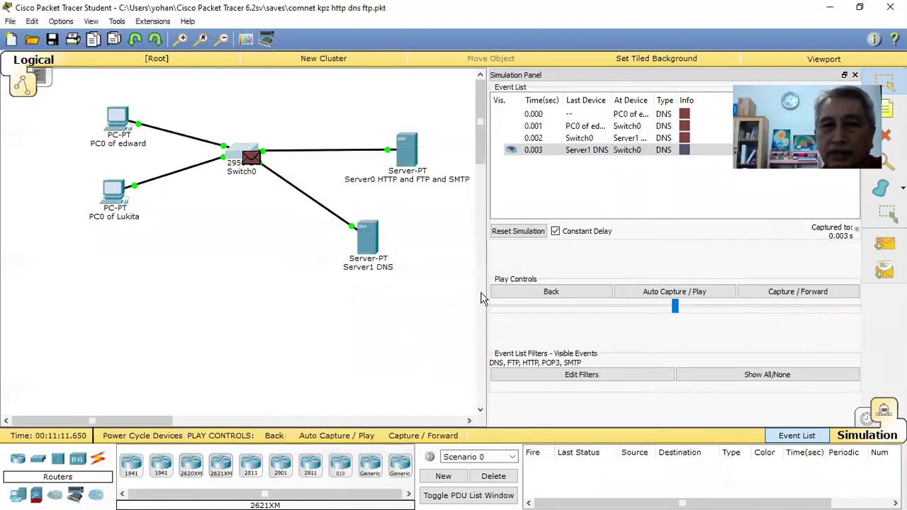
- Advance the simulation by one event to deliver the DNS reply from Switch0 to the upper PC
click(777, 296)
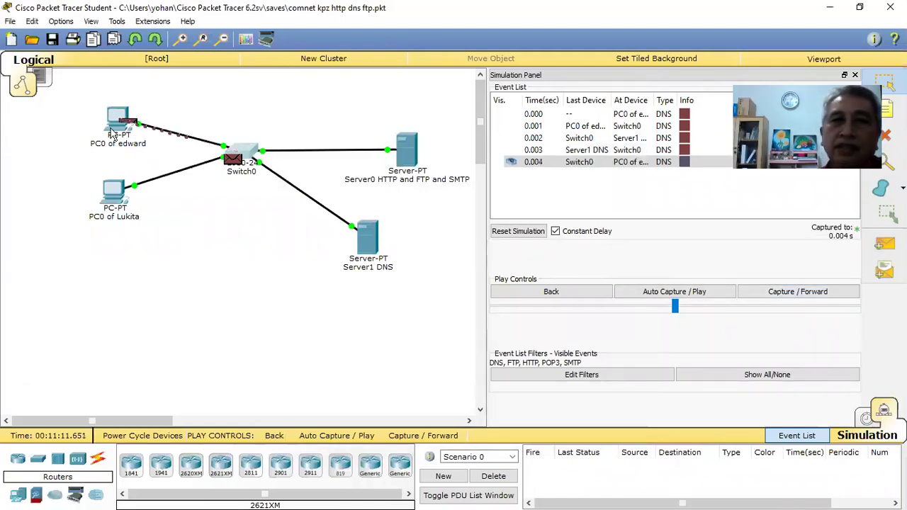
mouse_move(119, 136)
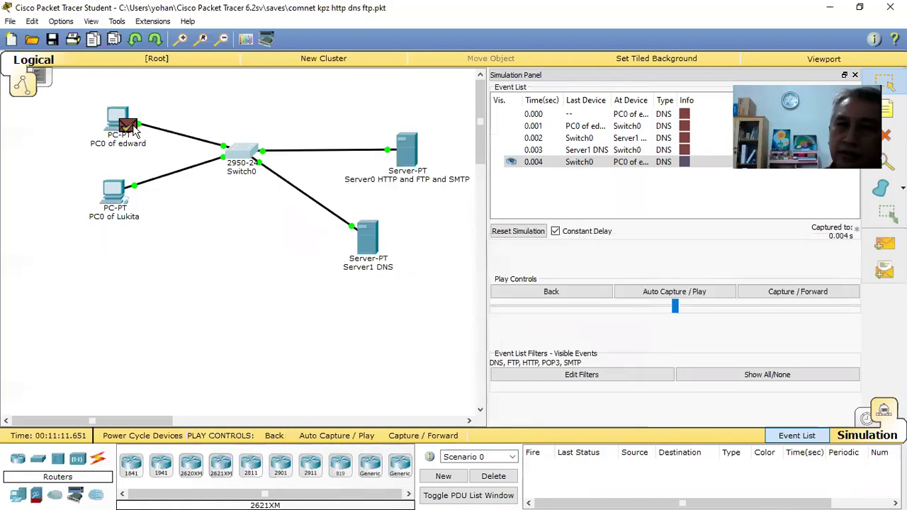
mouse_move(134, 133)
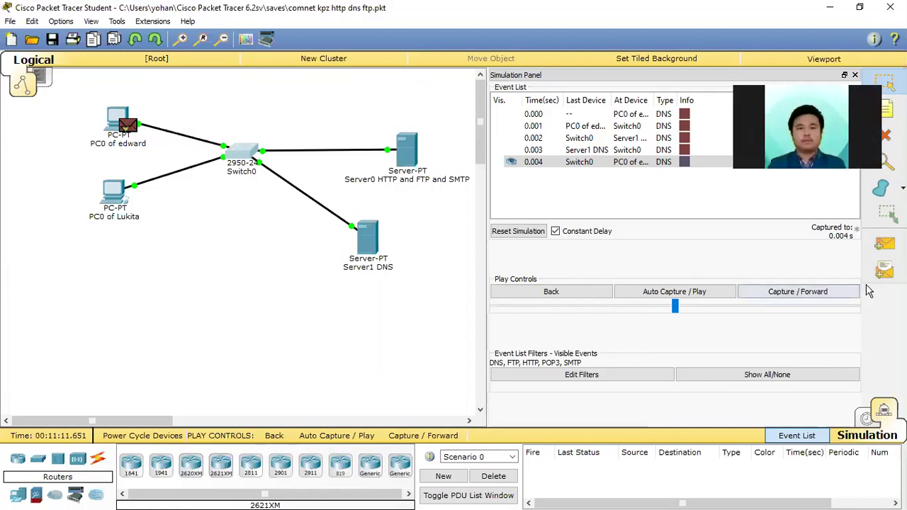
- Advance the simulation until the HTTP request travels from the upper PC to Switch0
click(818, 299)
click(819, 299)
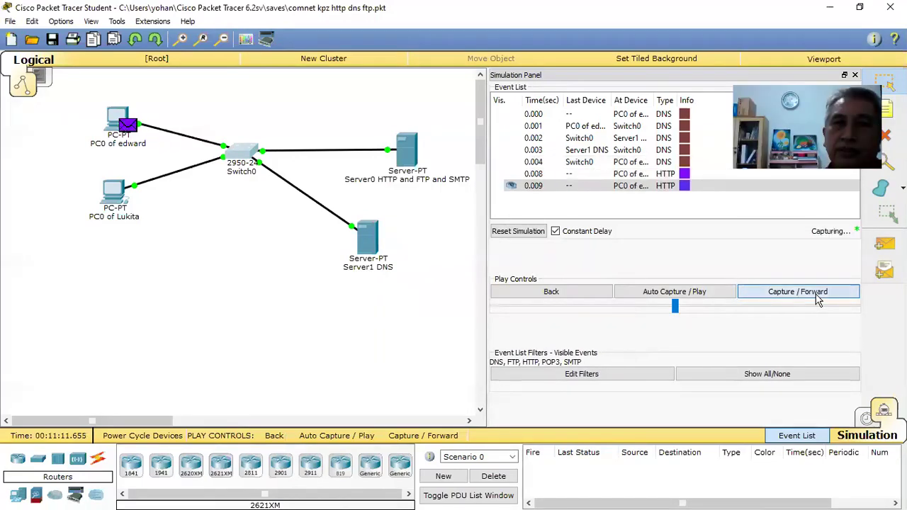
click(818, 298)
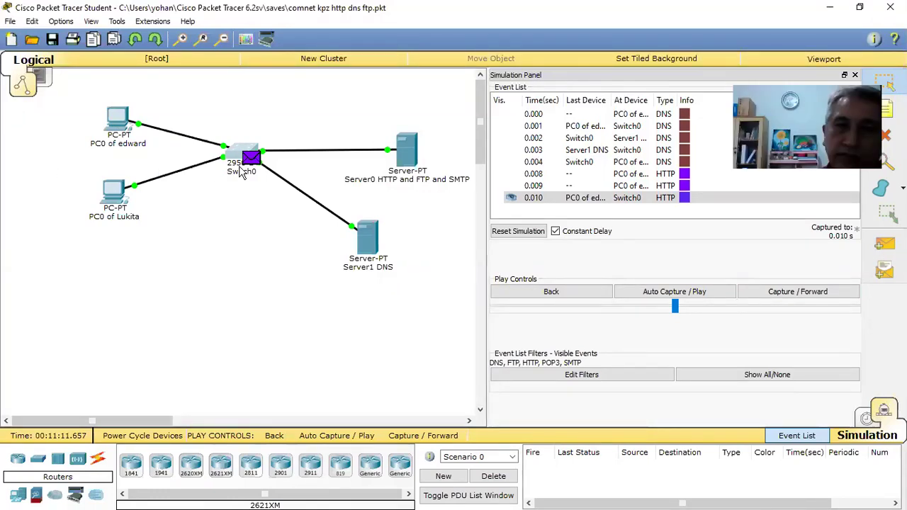
- Inspect the HTTP request's outbound PDU details at Switch0, highlighting "Get /index.html" and "HTTP/1.1" in the HTTP section
click(248, 161)
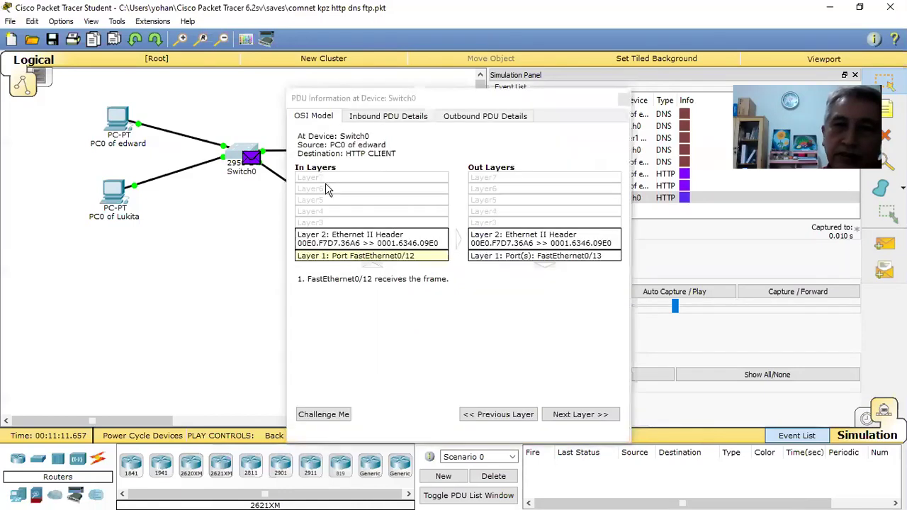
click(485, 115)
drag(606, 233, 605, 378)
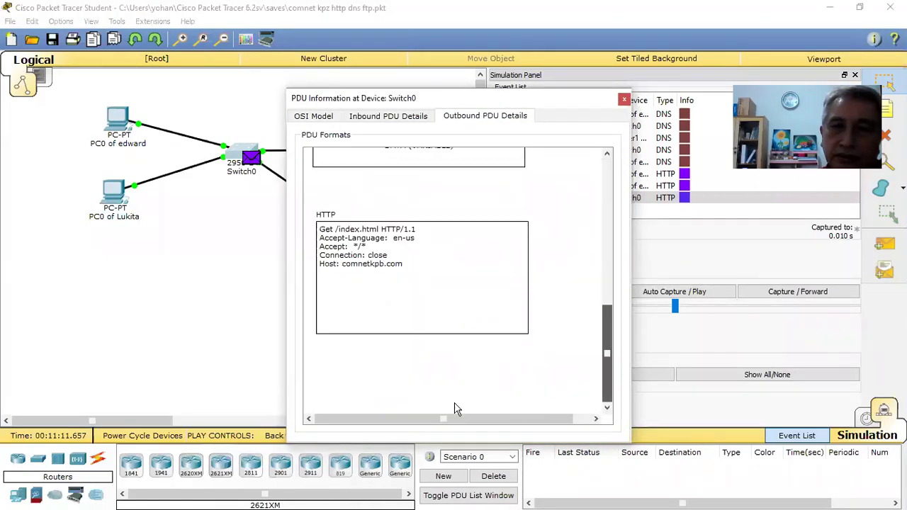
drag(318, 229, 380, 230)
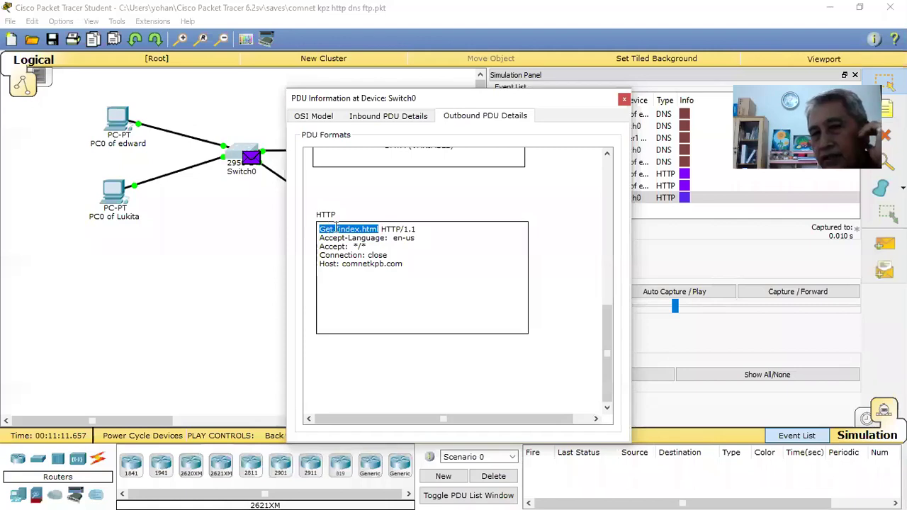
drag(381, 234, 416, 229)
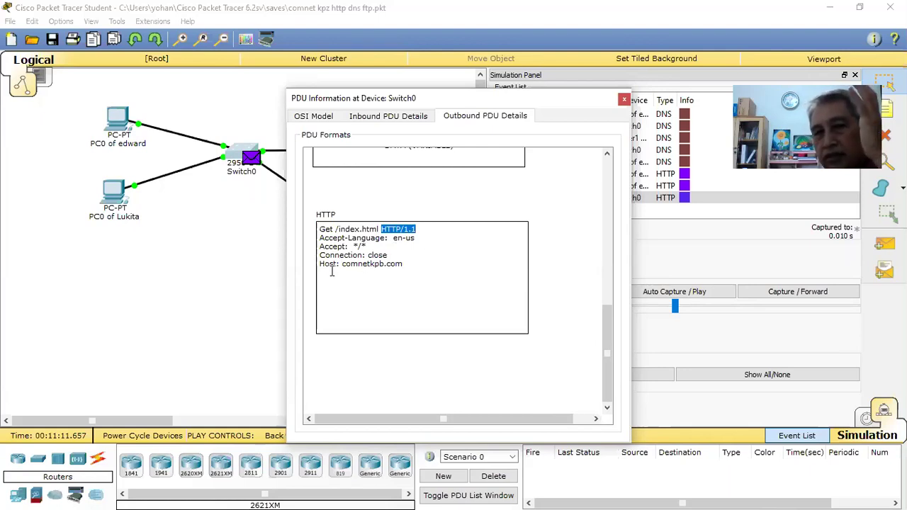
click(377, 267)
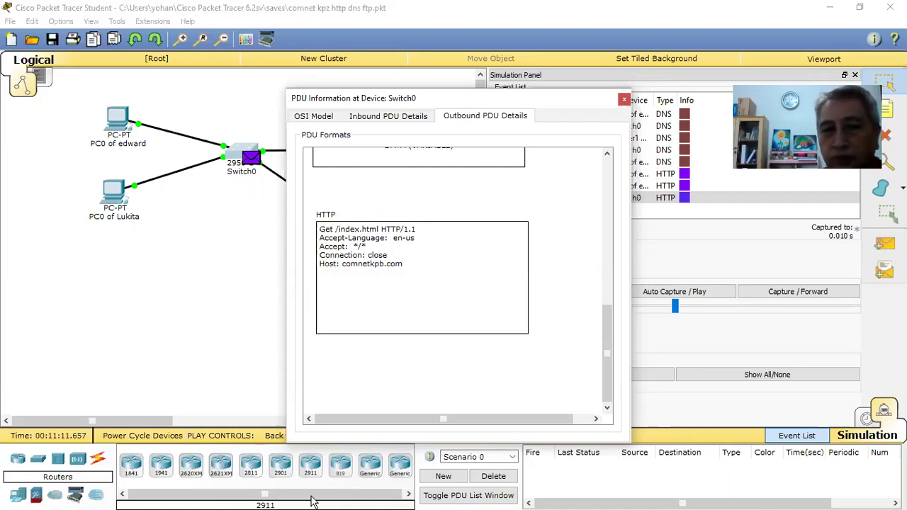
- Switch to the Chapter_2_V6.3 presentation in PowerPoint and find slide 29, "HTTP request message: general format"
click(829, 8)
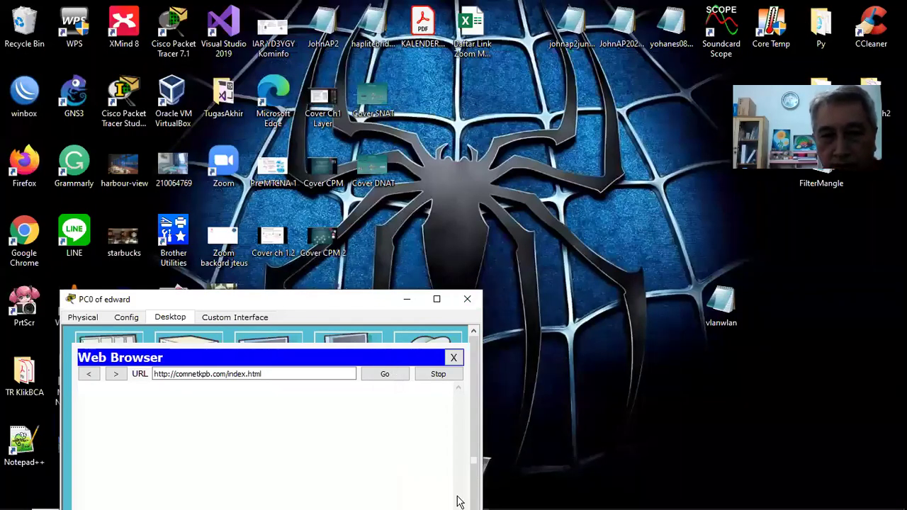
click(405, 309)
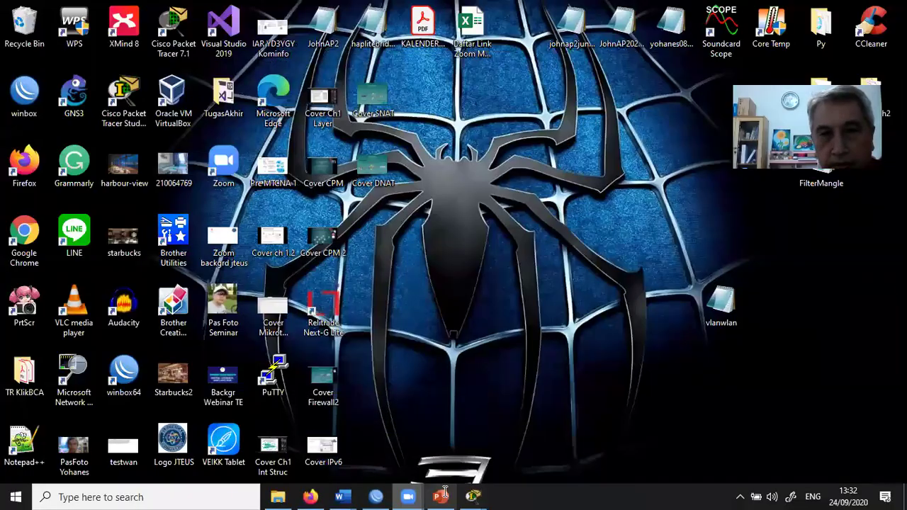
click(441, 498)
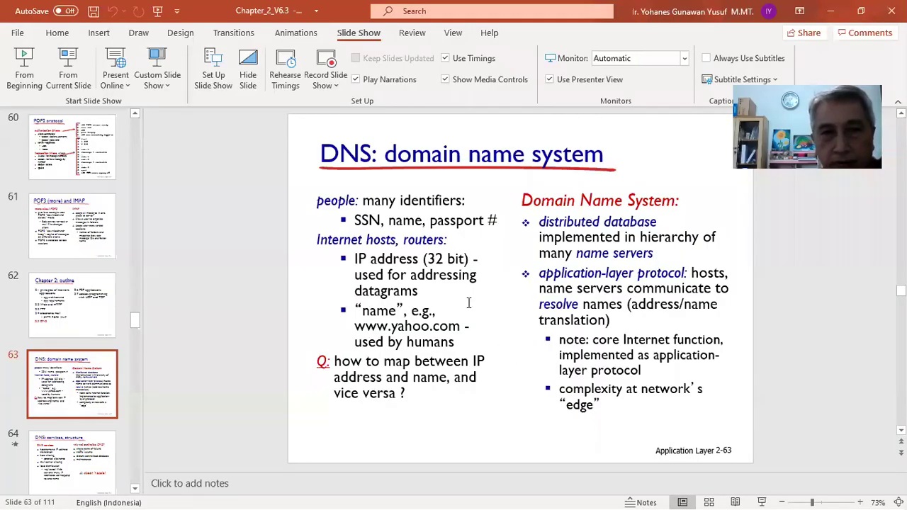
scroll(468, 303, up, 18)
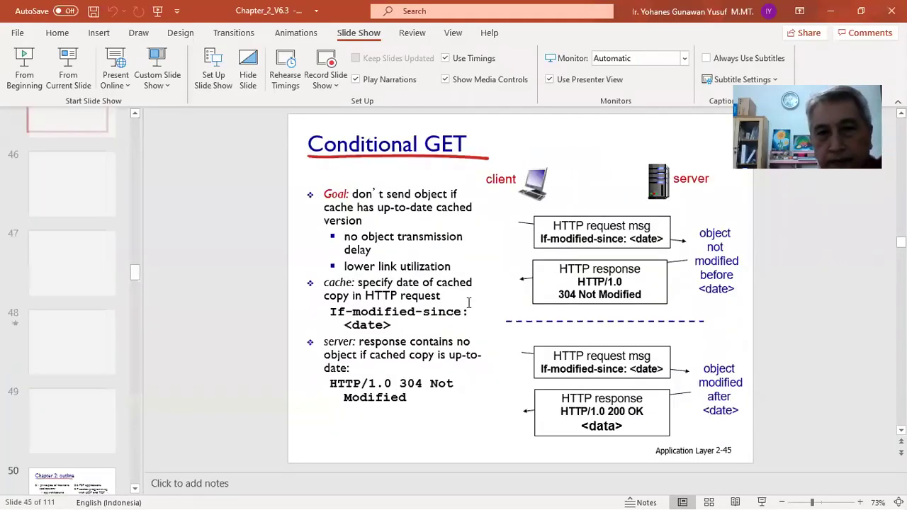
scroll(468, 302, down, 2)
scroll(468, 302, up, 3)
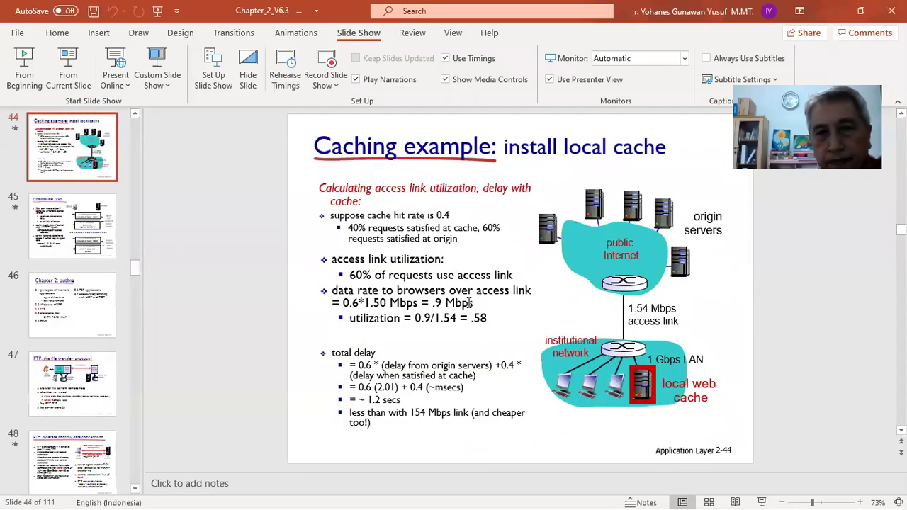
scroll(468, 303, up, 9)
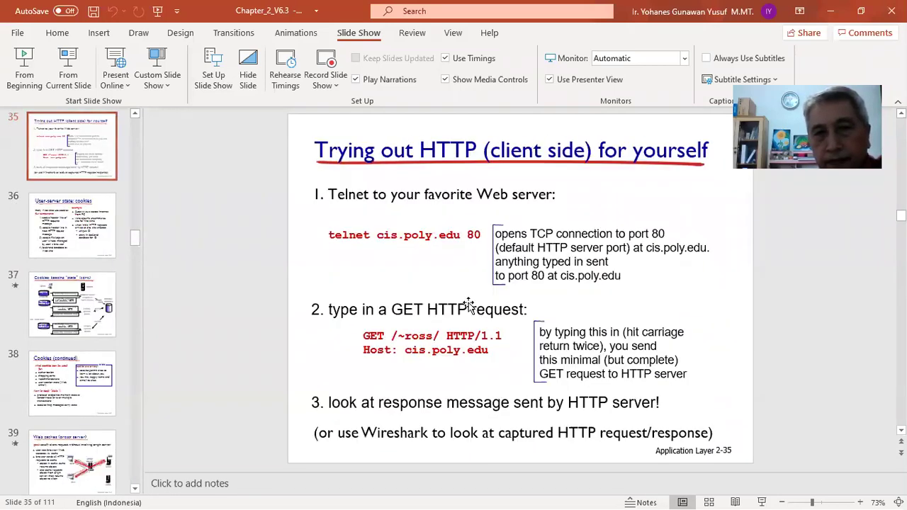
scroll(468, 305, up, 3)
scroll(468, 302, up, 2)
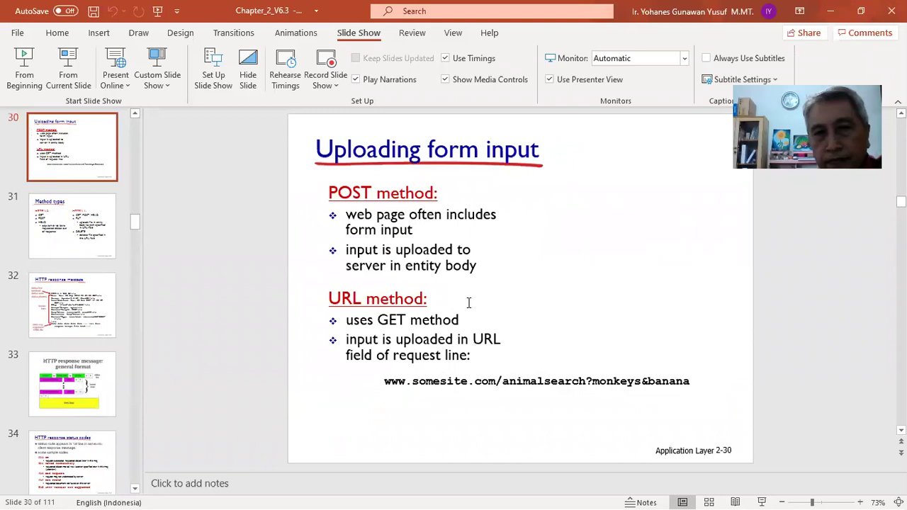
scroll(468, 303, up, 1)
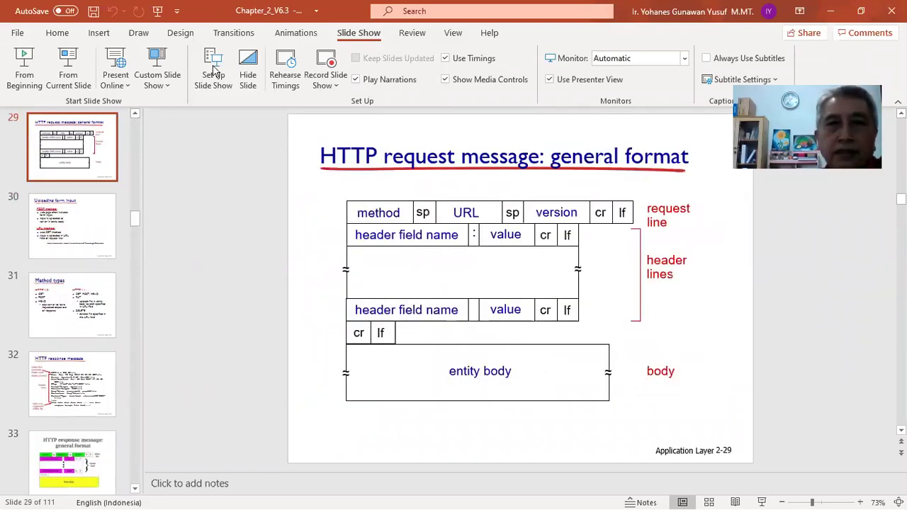
- Present the HTTP request format slide, compare it with the captured request in Packet Tracer, and return to the PDU details
click(80, 63)
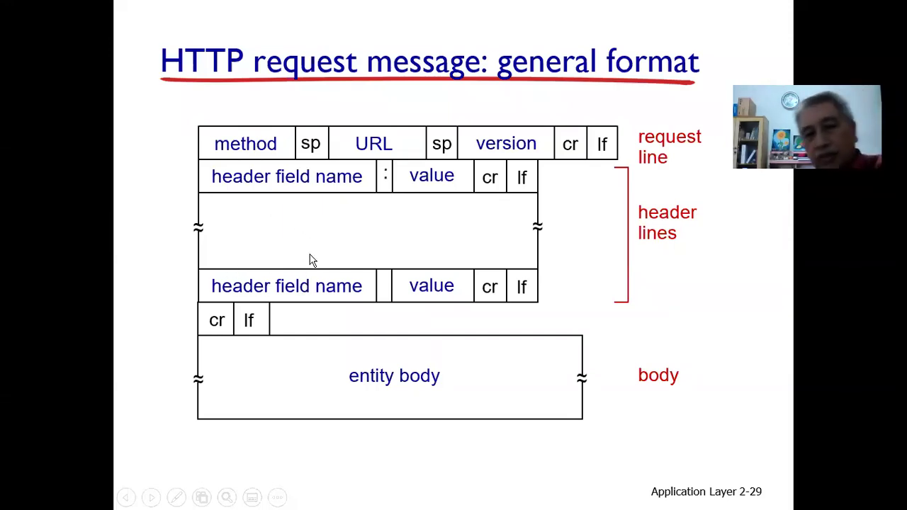
key(Escape)
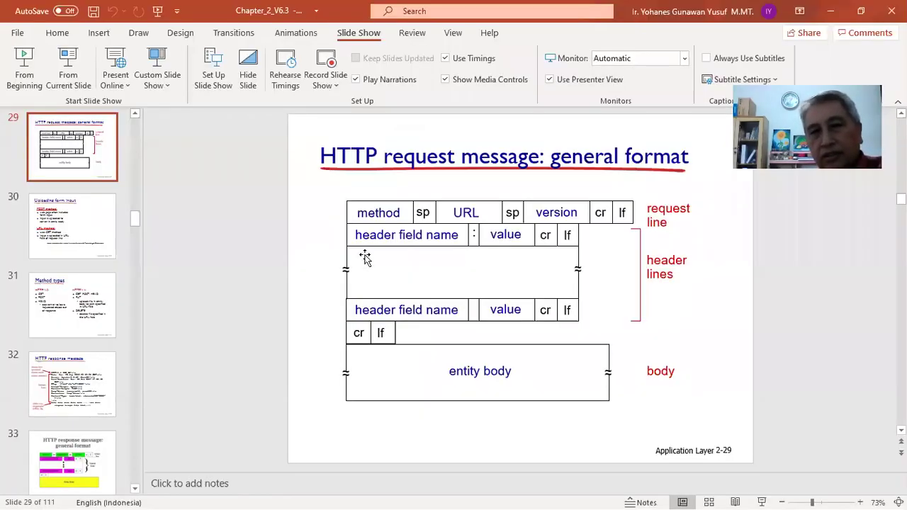
click(818, 20)
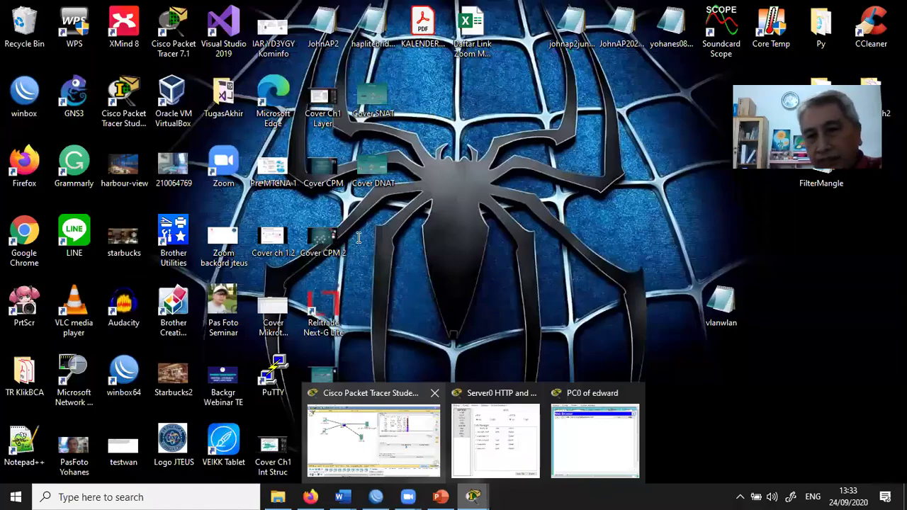
key(alt+Tab)
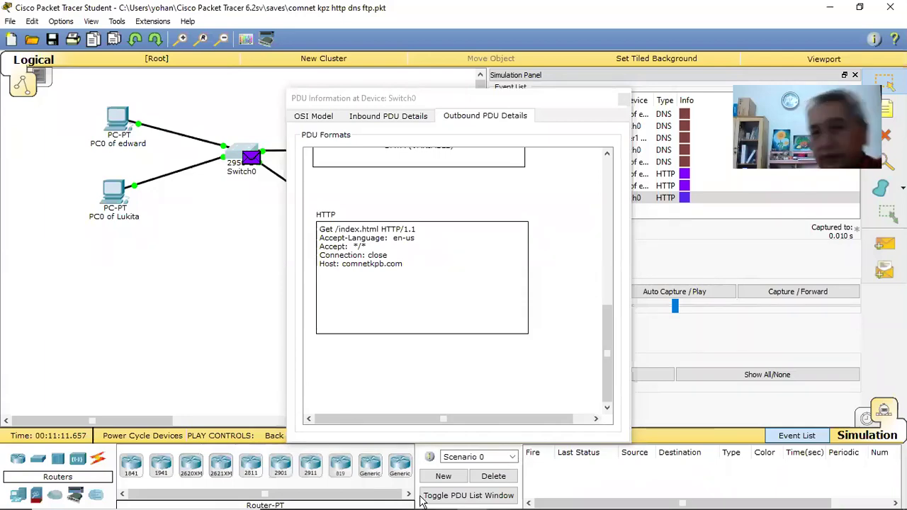
mouse_move(421, 498)
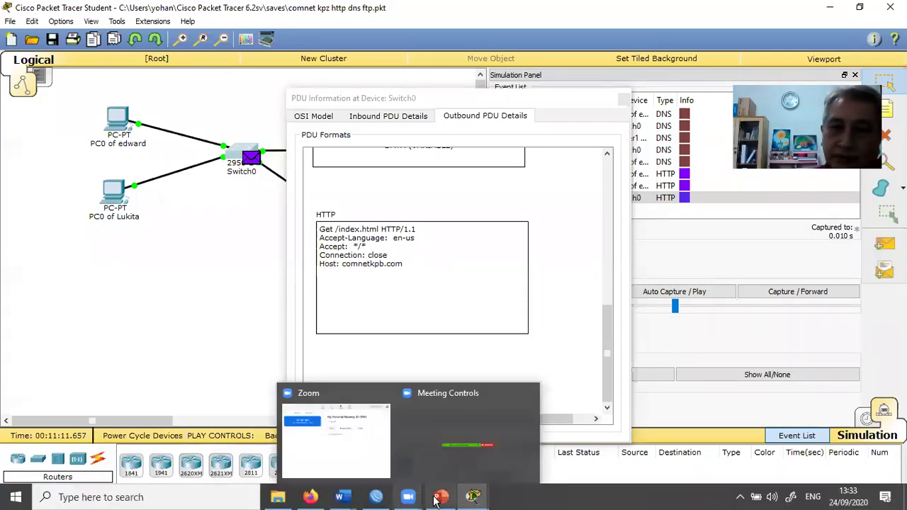
click(440, 497)
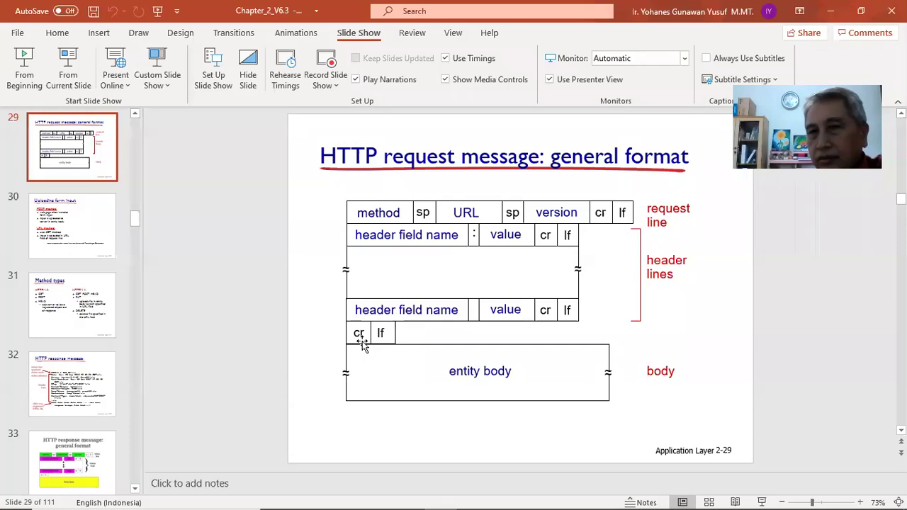
click(829, 11)
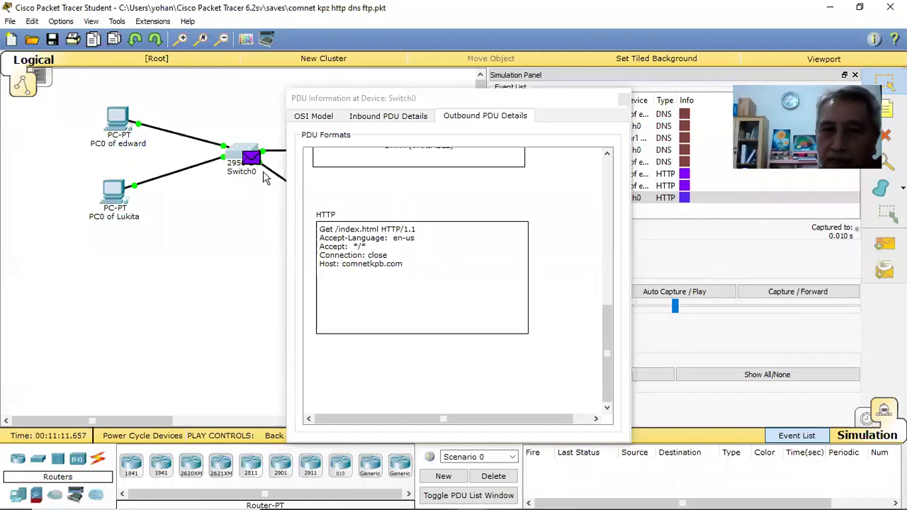
- Highlight the source and destination IP addresses in the HTTP request's outbound PDU details, review its HTTP section, and close the window
drag(603, 331, 618, 207)
scroll(609, 213, up, 1)
drag(496, 271, 430, 272)
drag(491, 284, 425, 286)
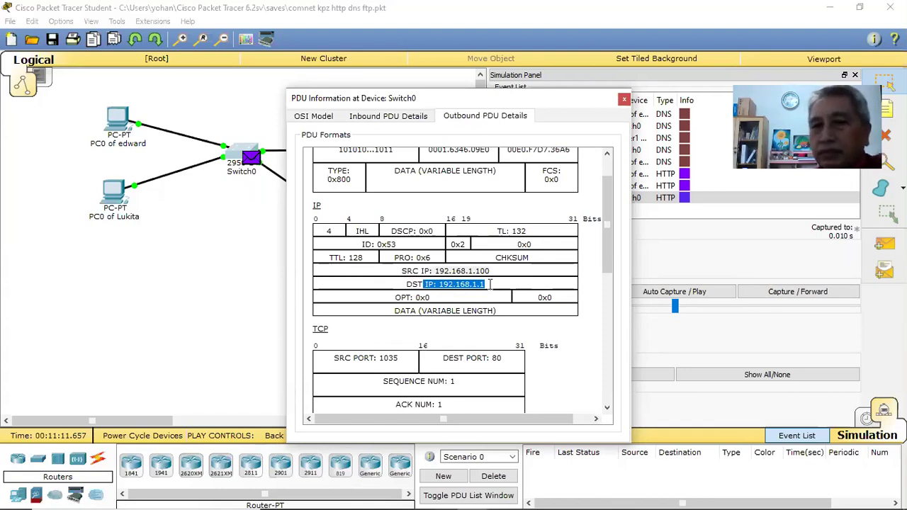
drag(485, 284, 437, 284)
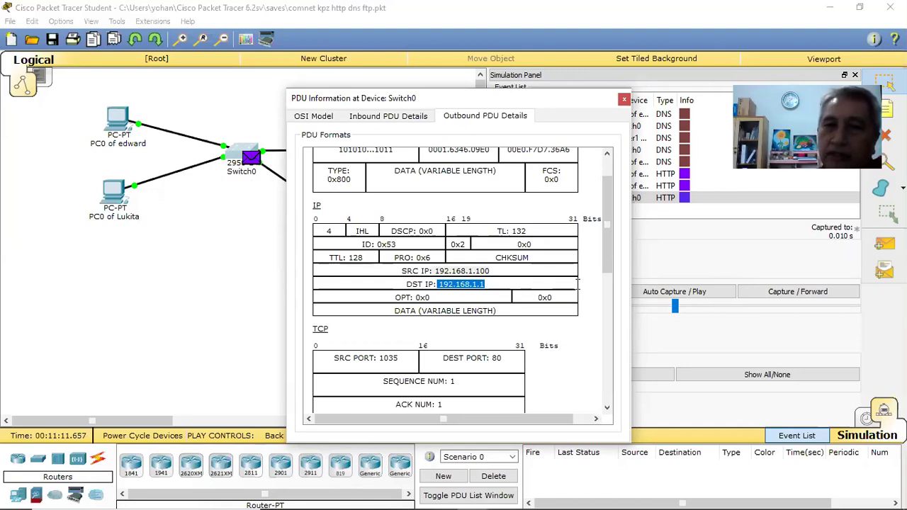
scroll(577, 283, down, 5)
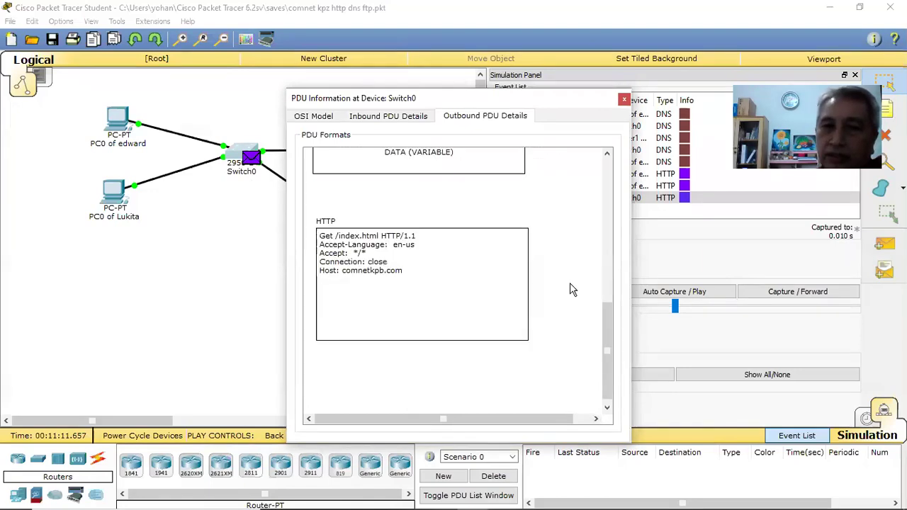
click(623, 99)
- Advance the simulation by two events, taking the HTTP request to Server0 and the response back to Switch0
click(802, 293)
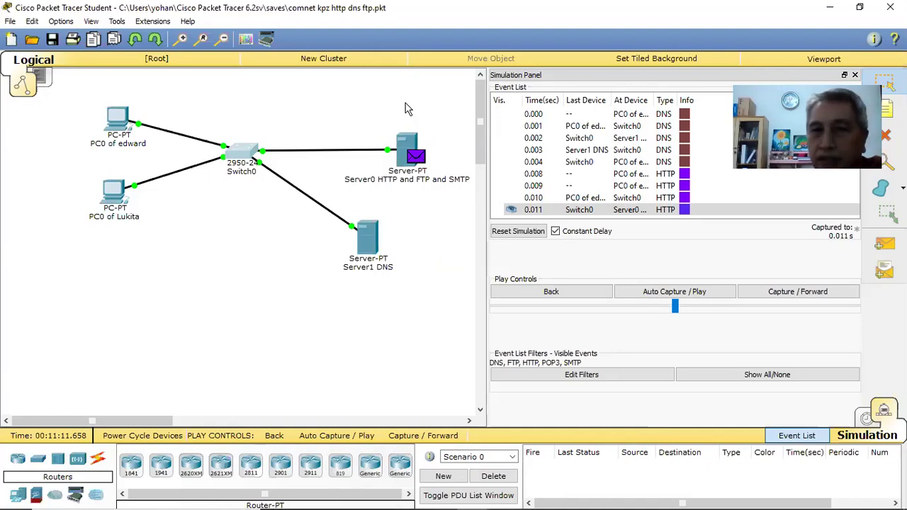
click(780, 296)
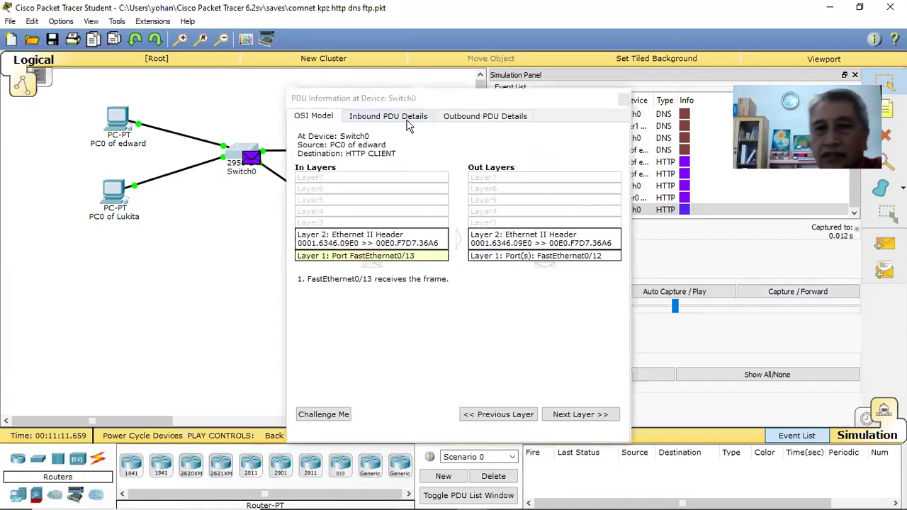
- Examine the HTTP section of the response's outbound PDU details at Switch0, and close the PDU window
click(453, 118)
drag(611, 219, 609, 383)
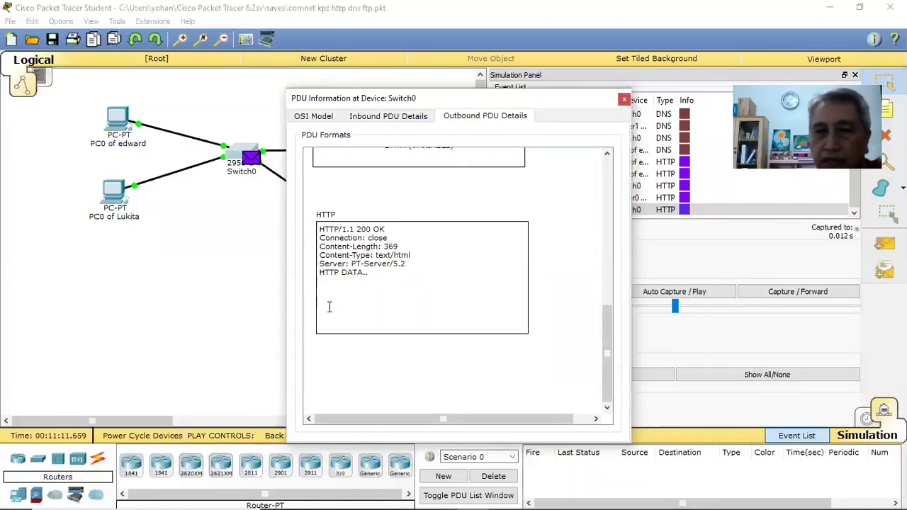
mouse_move(266, 507)
mouse_move(311, 497)
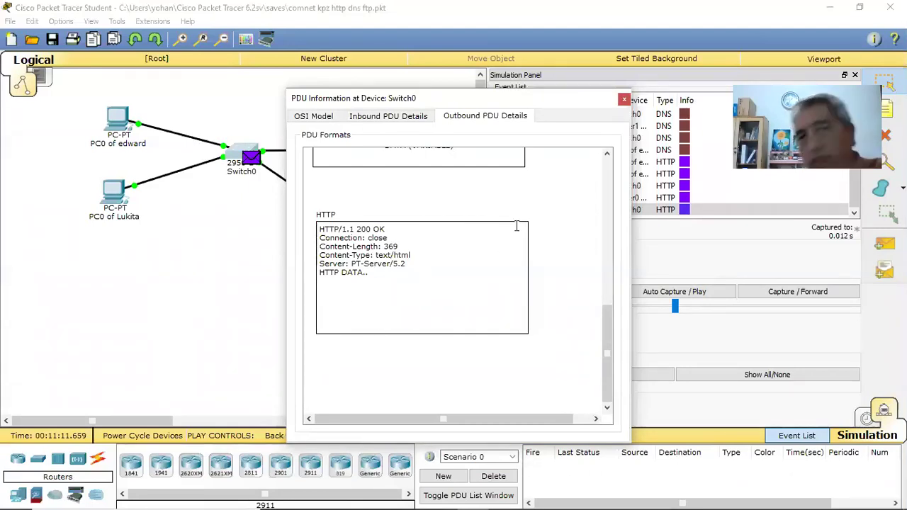
click(623, 98)
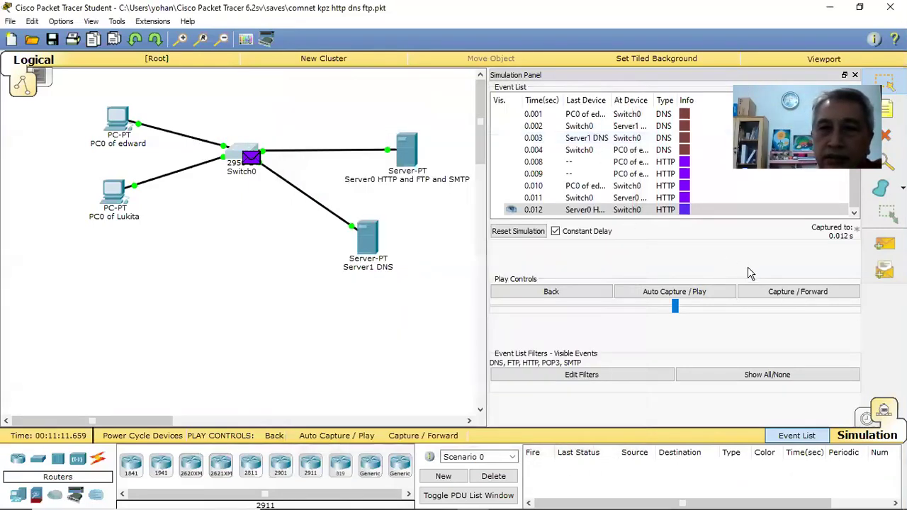
- Advance the simulation by one event to deliver the HTTP response, and view the page in the upper PC's web browser
click(772, 293)
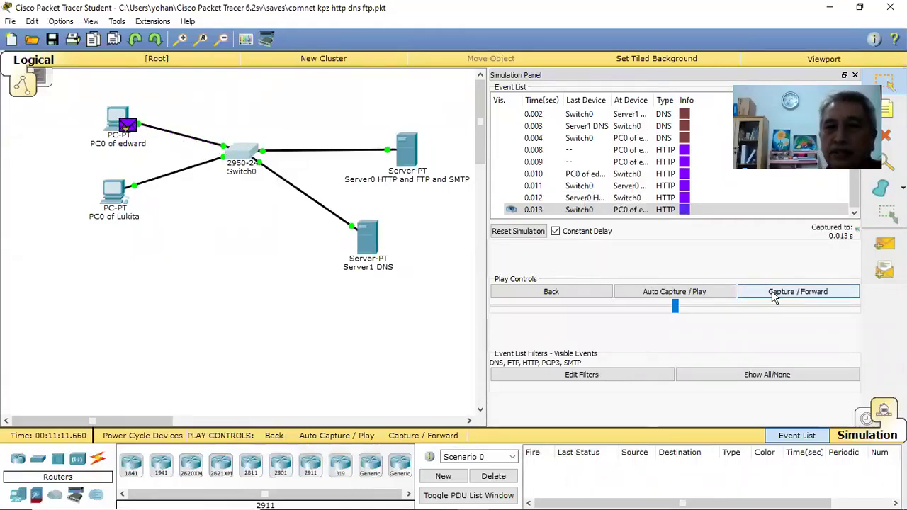
click(117, 120)
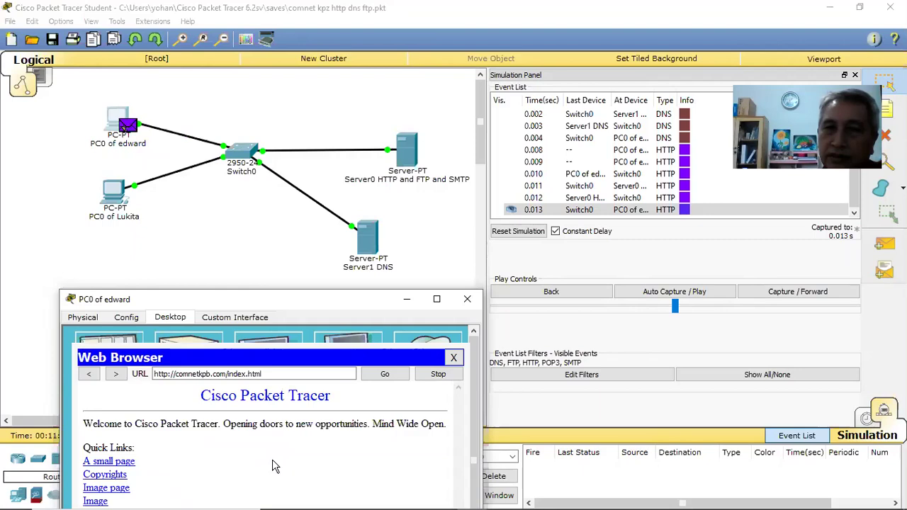
- Open index.html in Server0's HTTP service, highlight its entire HTML source, and close the server window
click(408, 159)
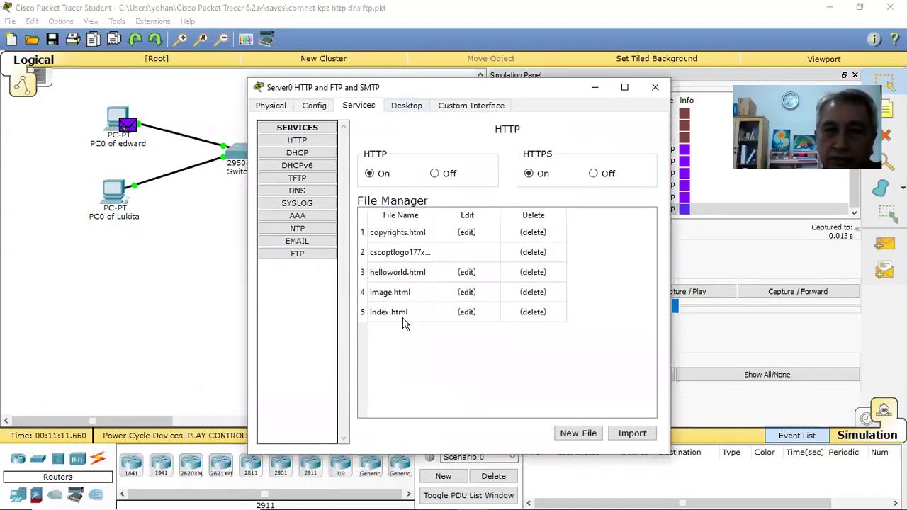
click(460, 313)
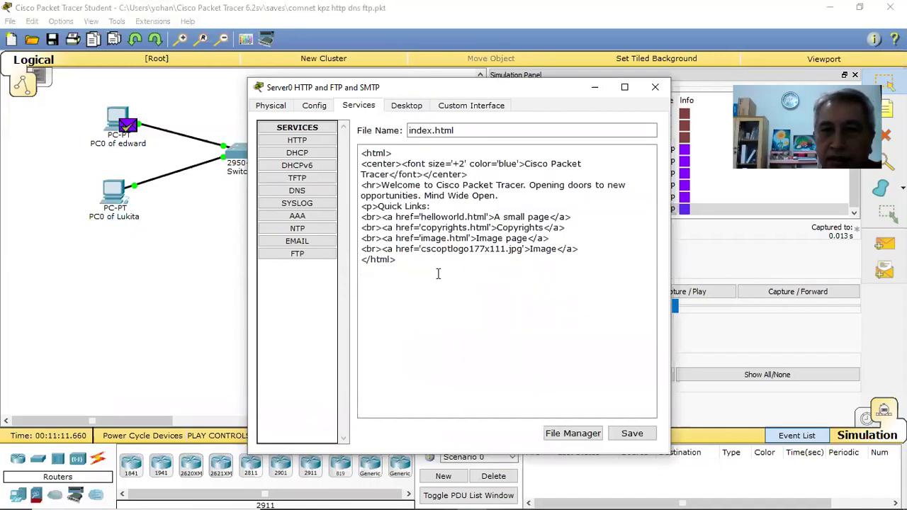
key(shift+Up)
key(shift+Up)
key(shift+Up)
key(shift+Up)
key(shift+Up)
key(shift+Up)
key(shift+Up)
key(shift+Up)
key(shift+Up)
key(shift+Up)
key(shift+Home)
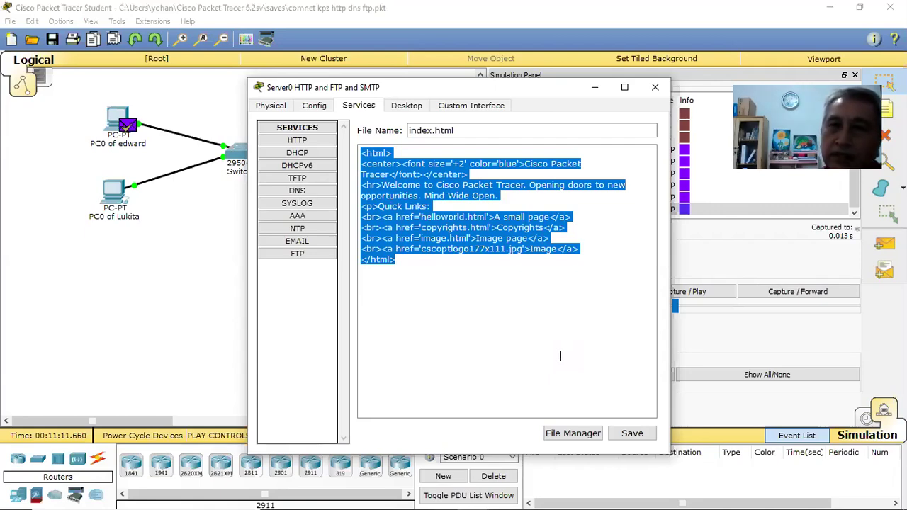
click(654, 87)
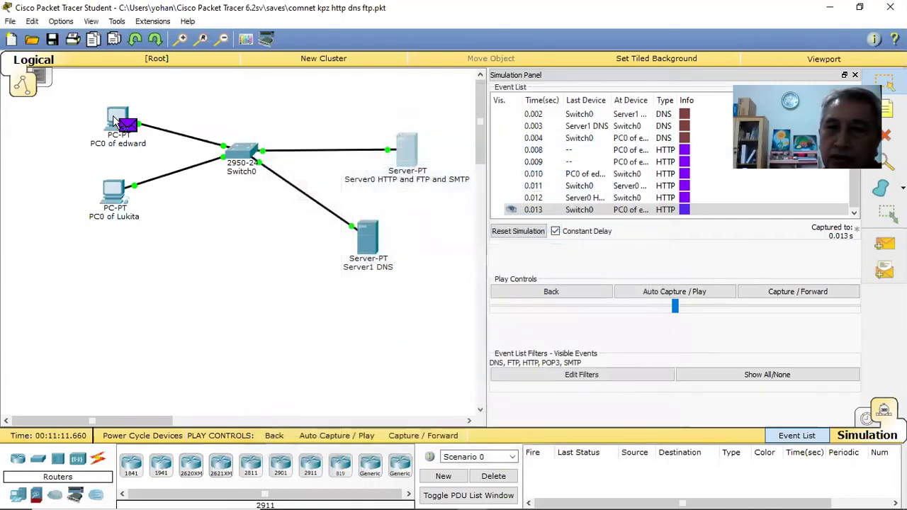